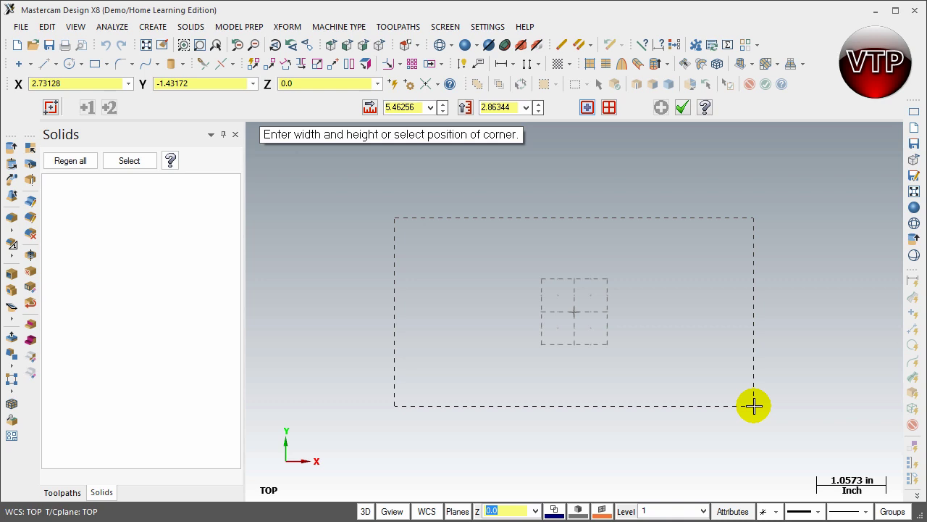
# Step: Set the Rectangle command to place by corner instead of center anchor, and try a first corner at the origin
pyautogui.press('Escape')
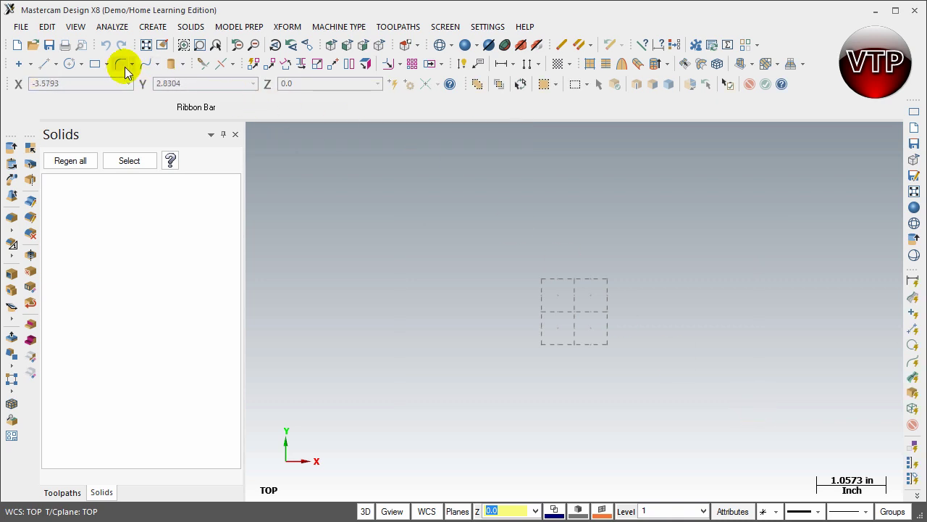
pyautogui.click(94, 65)
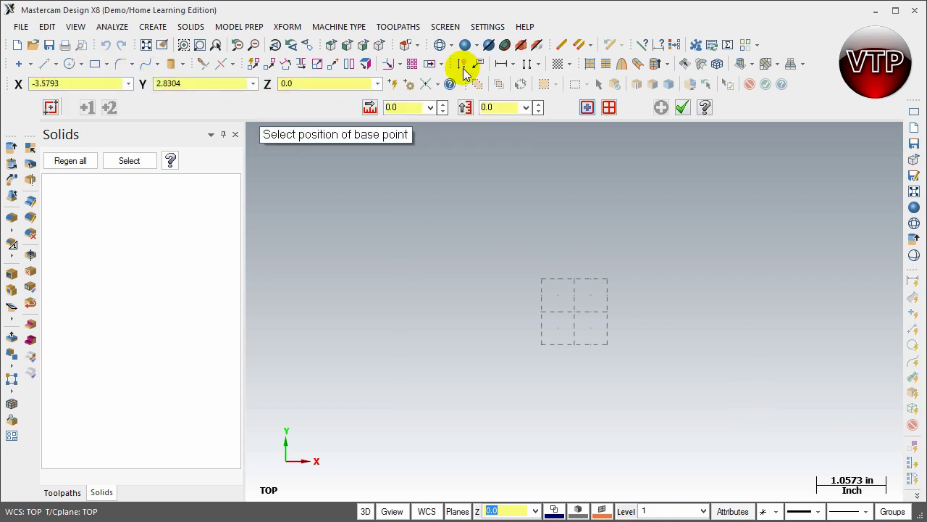
pyautogui.click(586, 108)
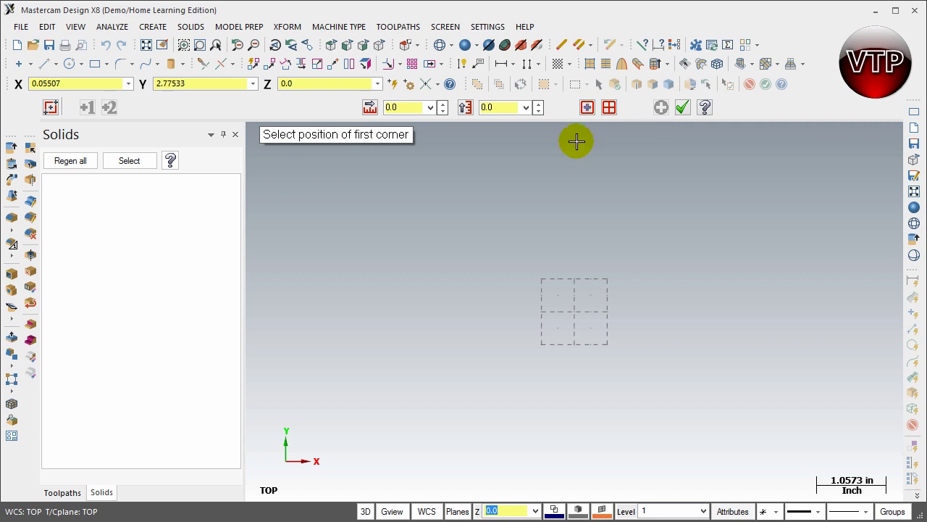
pyautogui.click(574, 312)
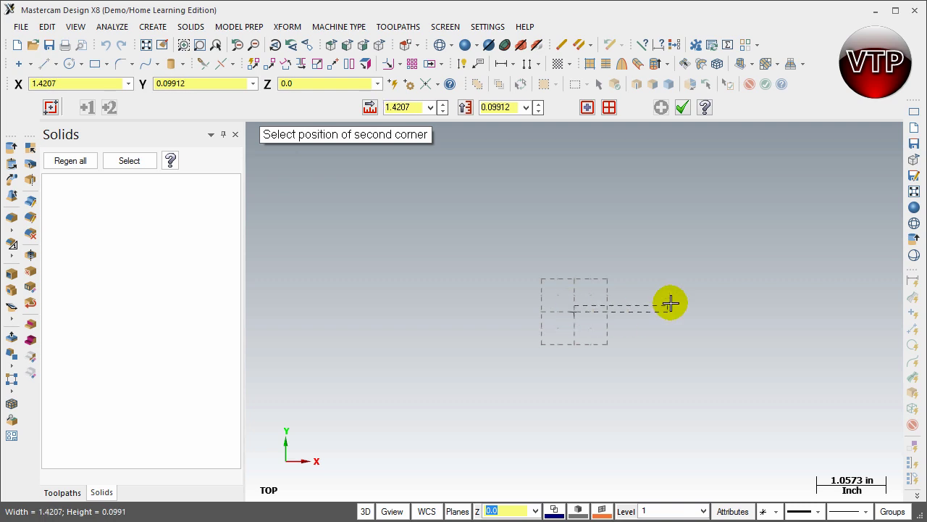
pyautogui.press('Escape')
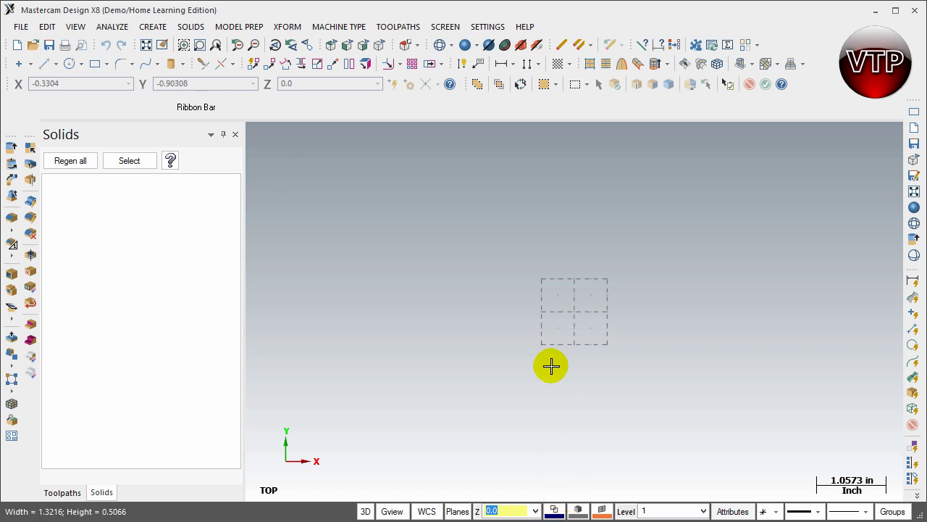
# Step: Set the wireframe color to dark blue, color number 1
pyautogui.click(554, 510)
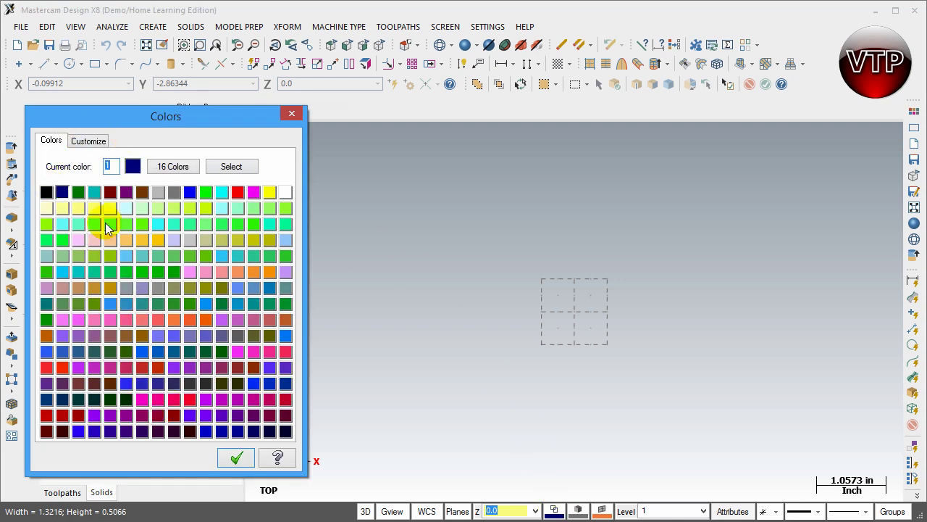
pyautogui.click(66, 194)
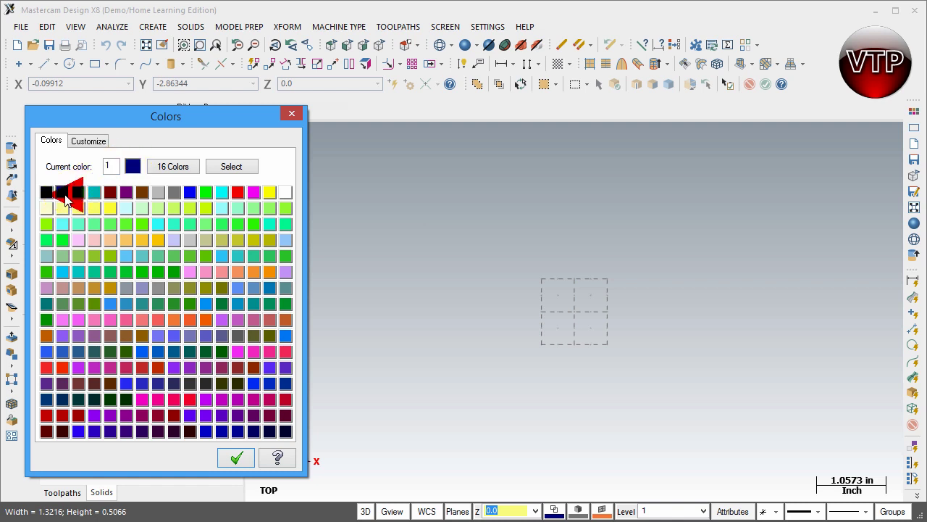
pyautogui.click(236, 457)
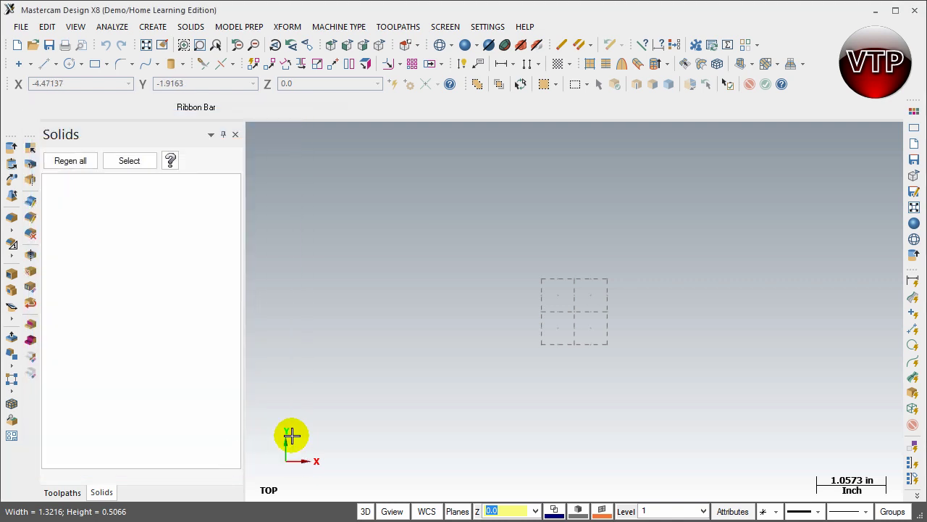
pyautogui.click(605, 512)
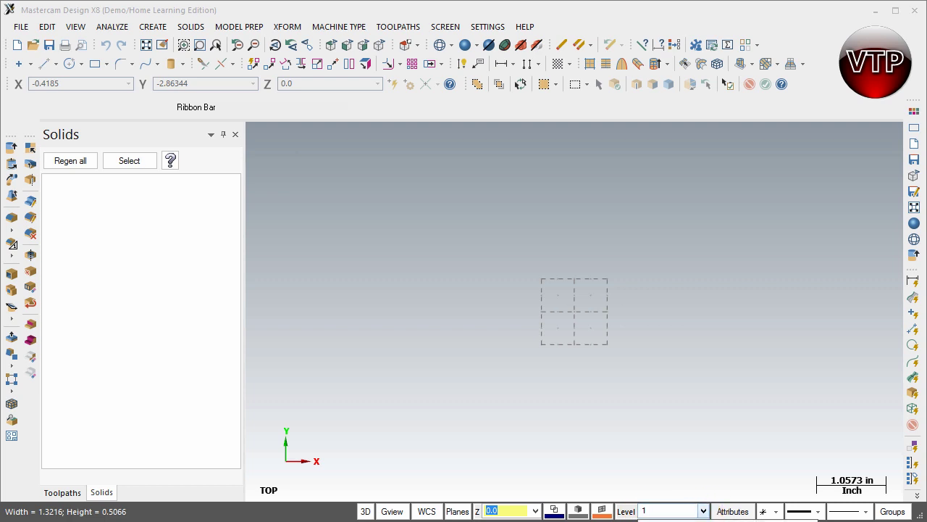
pyautogui.click(676, 510)
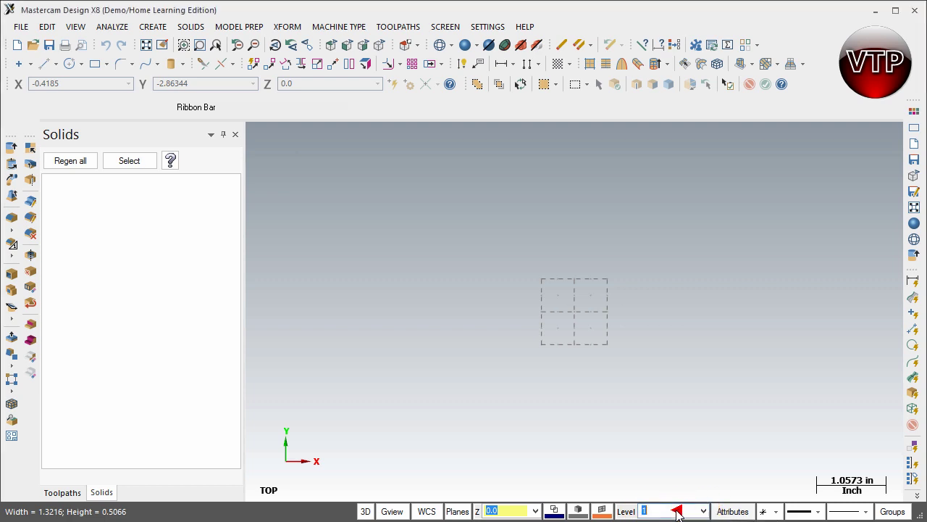
pyautogui.click(651, 511)
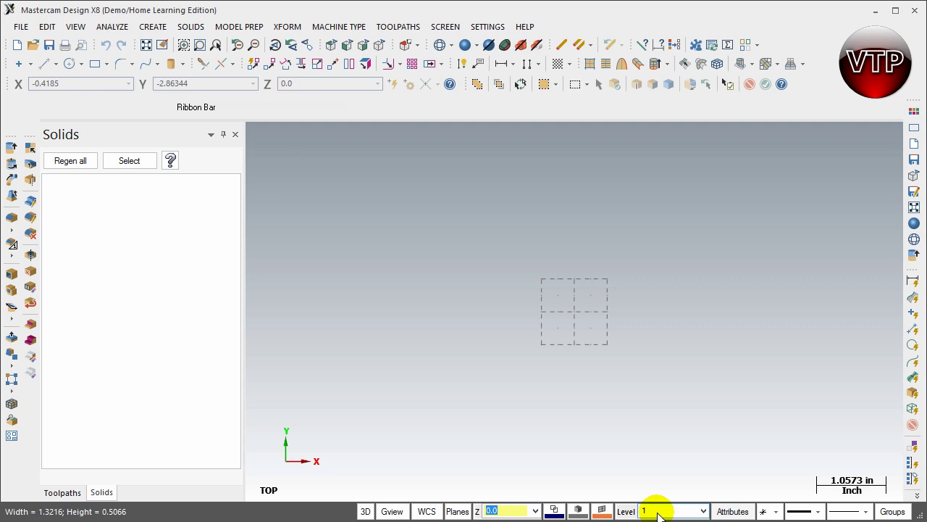
pyautogui.scroll(-1, 682, 449)
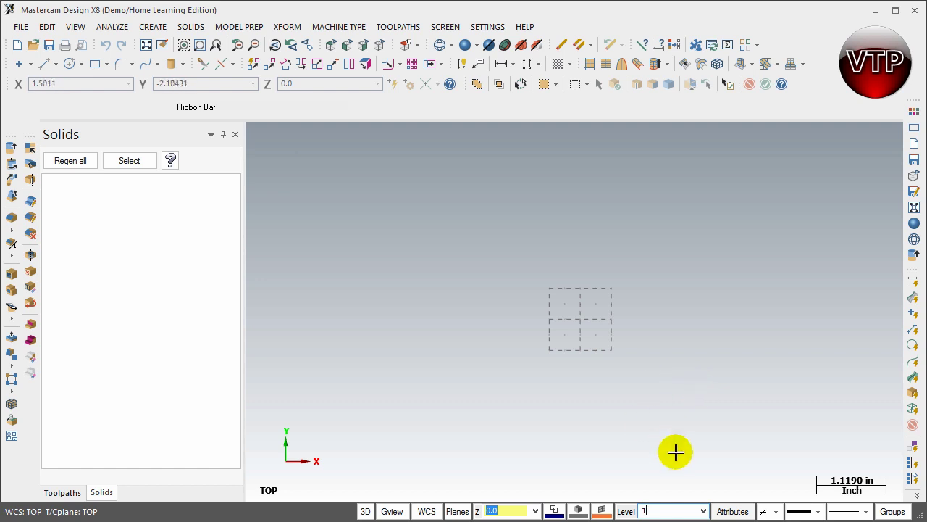
# Step: View the workspace from the Front and Right Side planes and return to the Top view
pyautogui.click(331, 47)
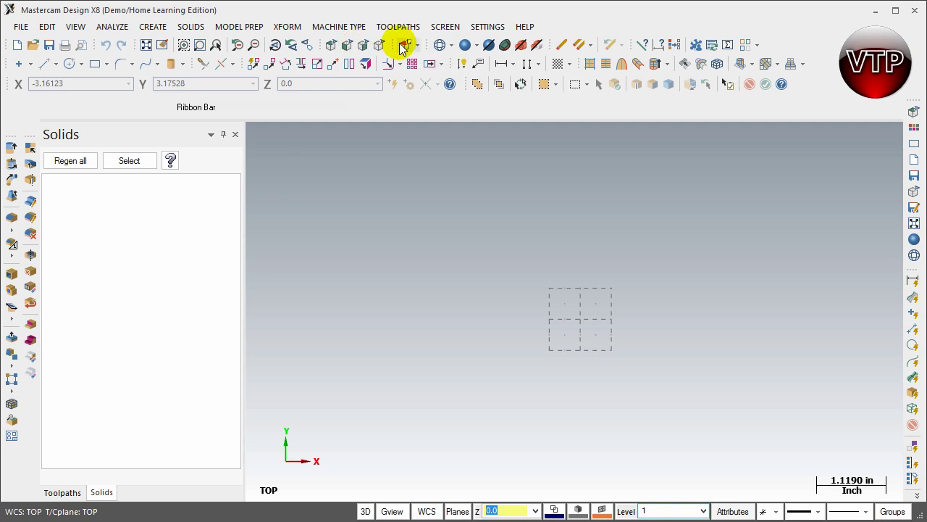
pyautogui.click(346, 48)
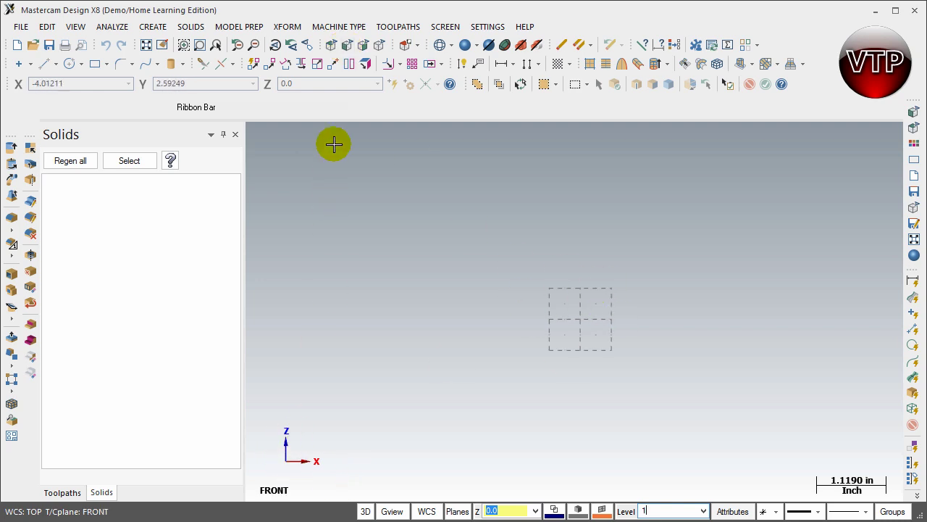
pyautogui.click(364, 47)
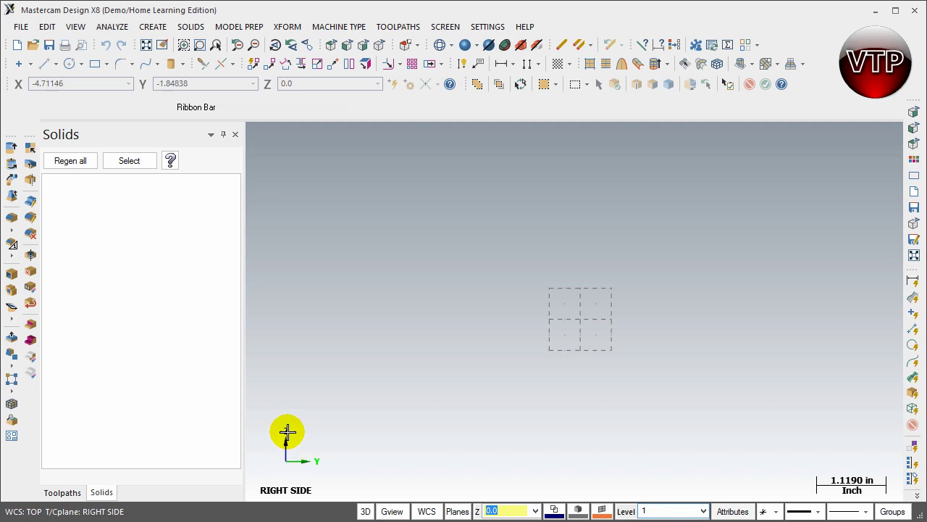
pyautogui.click(332, 45)
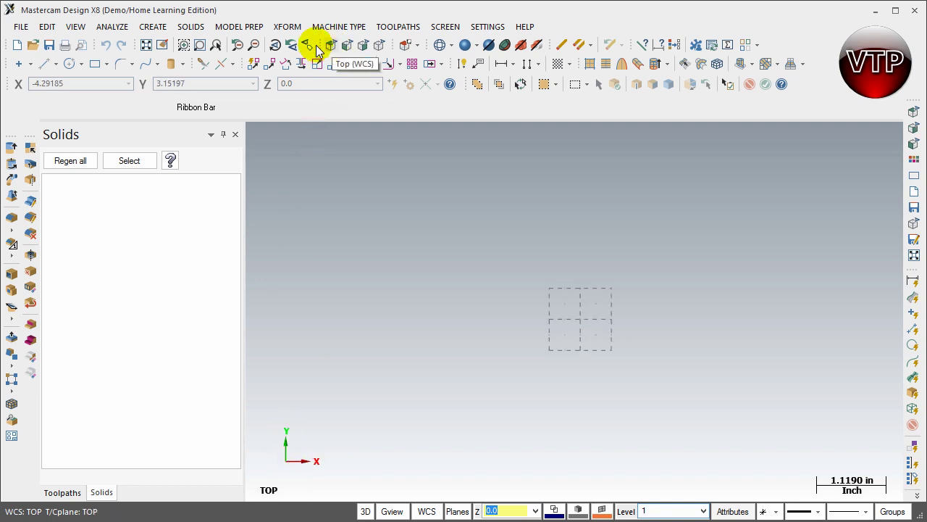
# Step: Sketch a rectangle about 3.35 by 1.88 inches with its lower-left corner at the origin
pyautogui.click(97, 64)
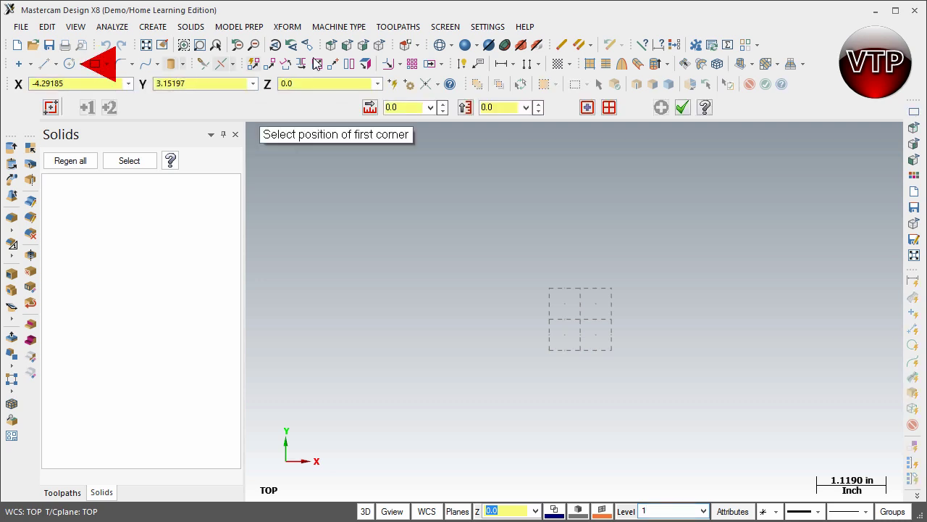
pyautogui.click(578, 319)
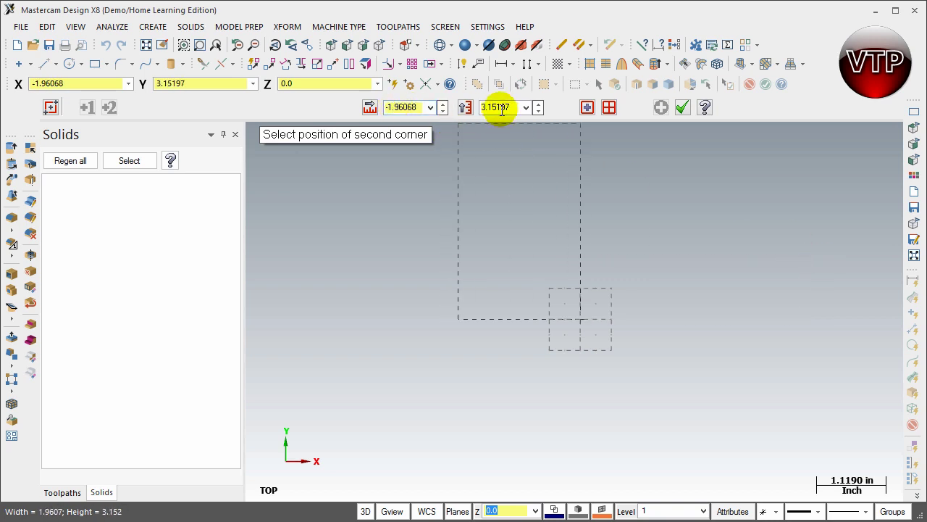
pyautogui.click(789, 202)
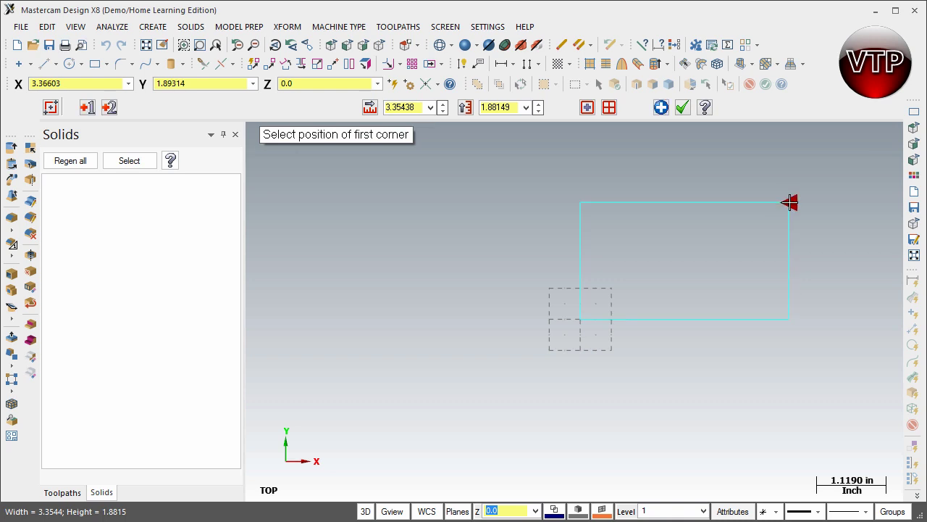
# Step: Set the rectangle's width to 6 inches and height to 4 inches, apply the size and finish the Rectangle command
pyautogui.doubleClick(402, 106)
pyautogui.write('6')
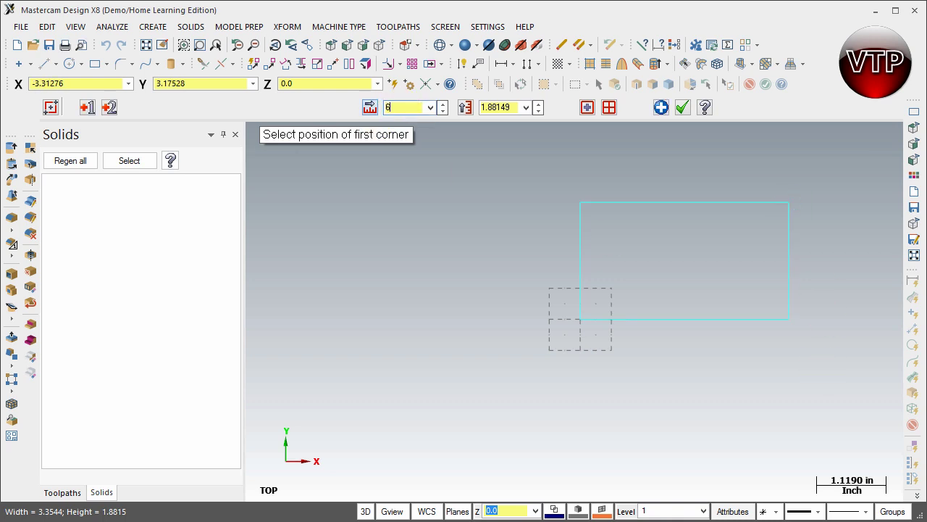
pyautogui.doubleClick(507, 107)
pyautogui.click(507, 106)
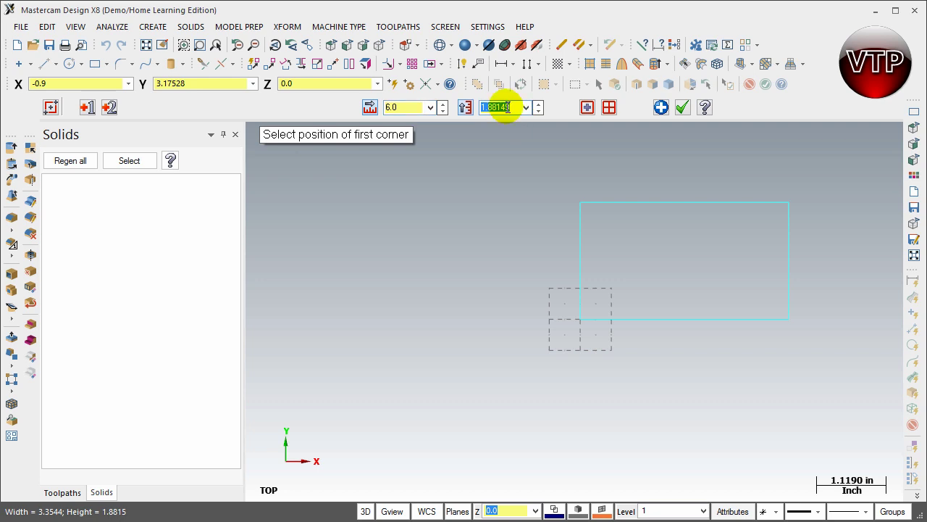
pyautogui.write('4')
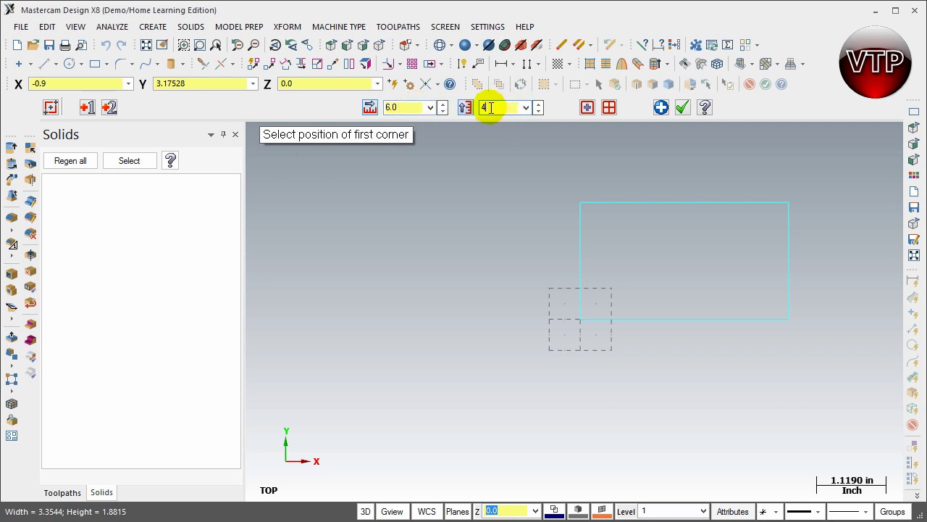
pyautogui.click(661, 108)
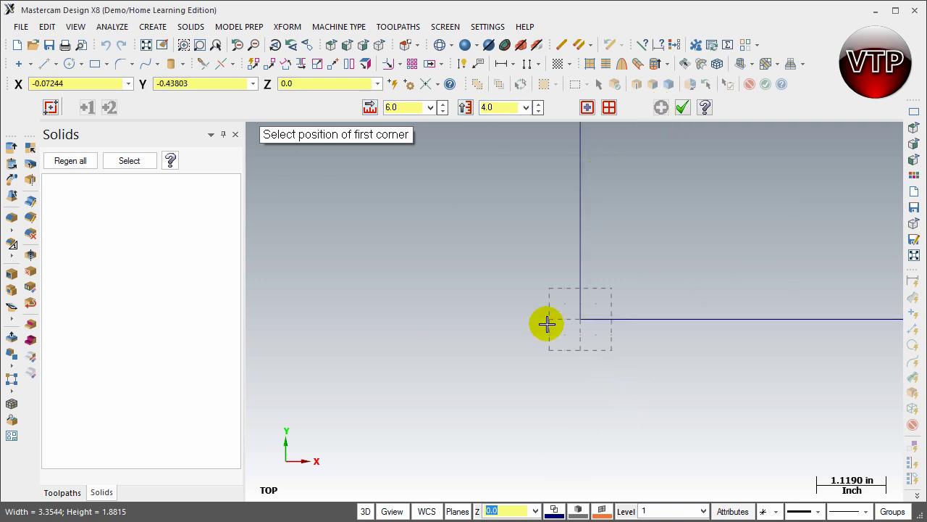
pyautogui.click(147, 47)
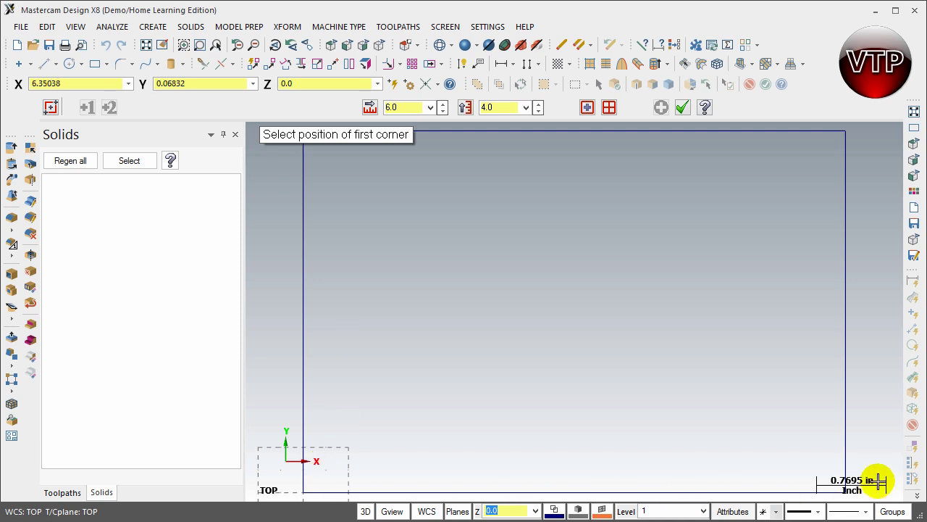
pyautogui.scroll(-2, 592, 389)
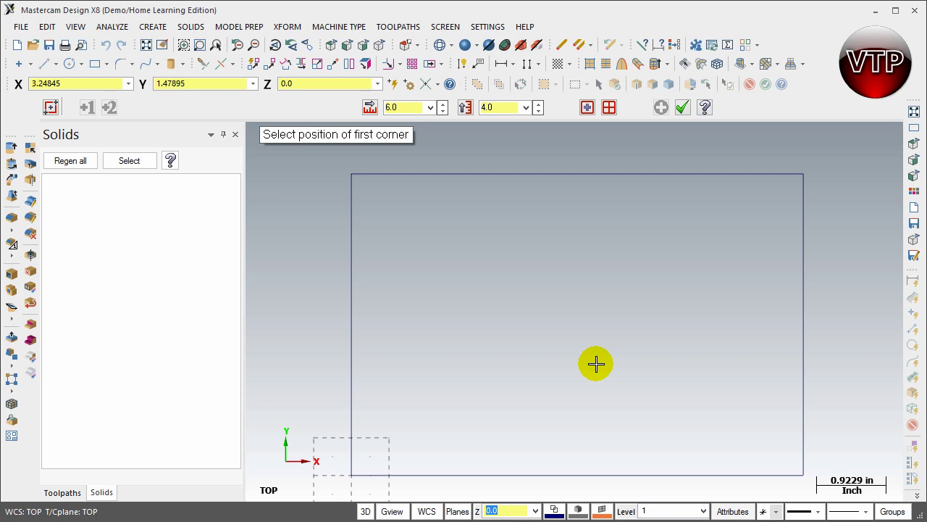
pyautogui.scroll(-1, 608, 384)
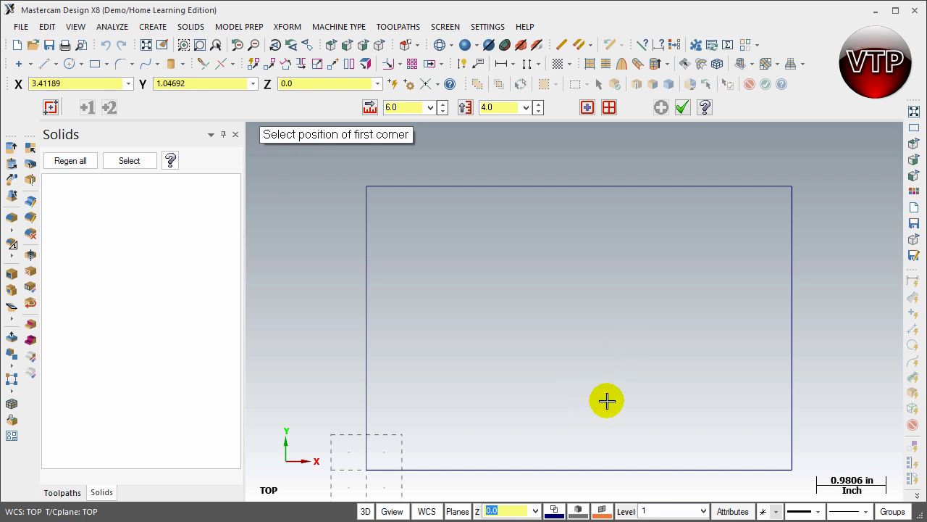
pyautogui.scroll(-1, 598, 385)
pyautogui.scroll(-1, 599, 386)
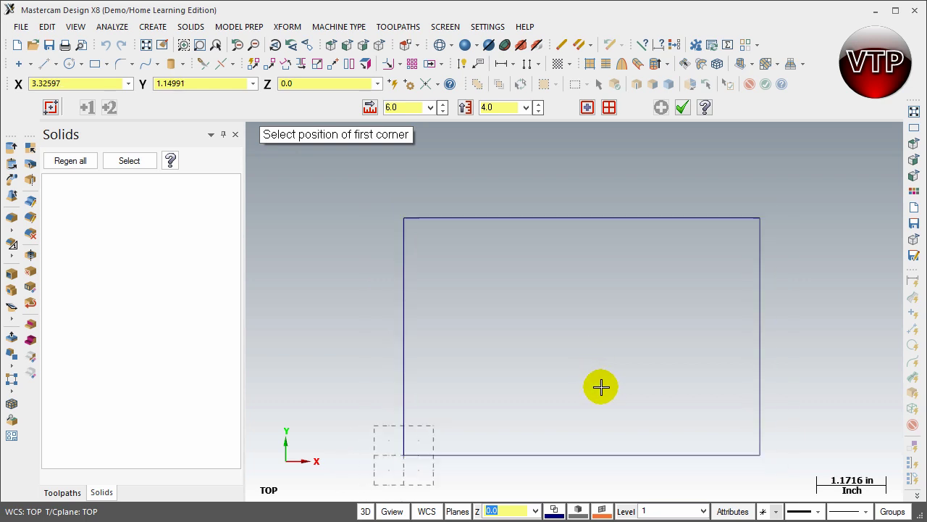
pyautogui.scroll(-2, 674, 418)
pyautogui.scroll(2, 681, 447)
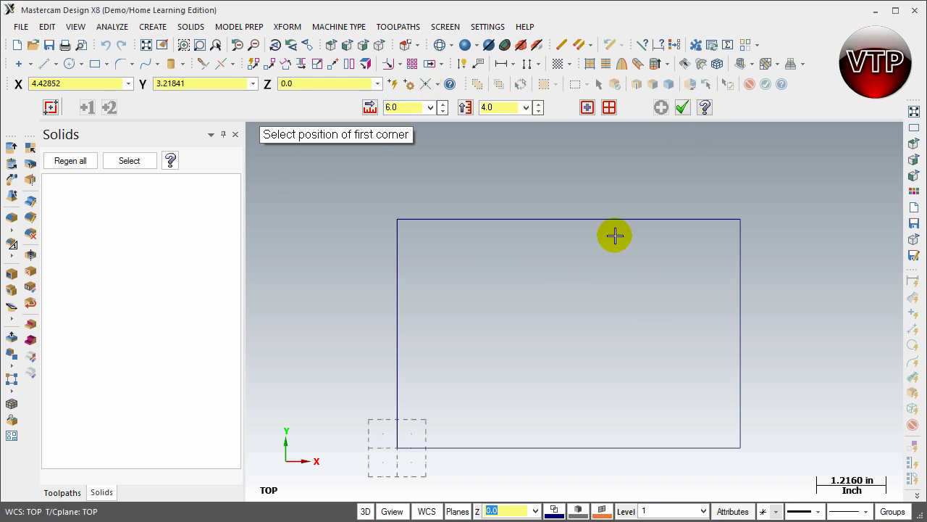
pyautogui.click(662, 107)
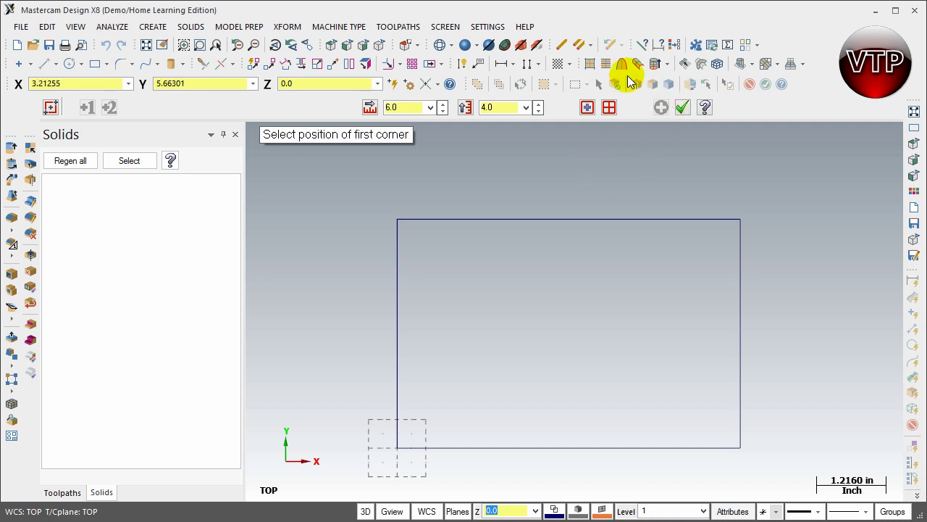
pyautogui.click(684, 109)
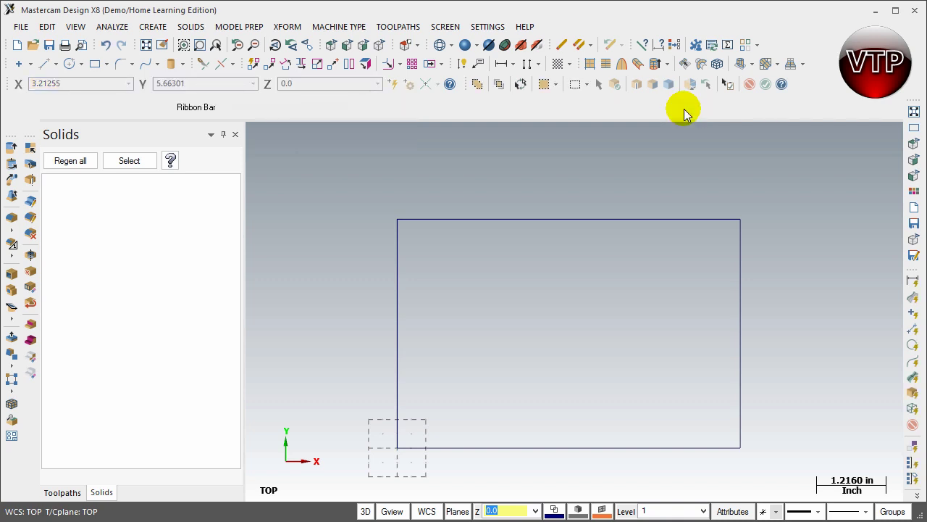
# Step: Sketch a polar arc with a radius of about 2.34 inches, centered on the rectangle's upper-right corner and starting on its right edge
pyautogui.click(82, 65)
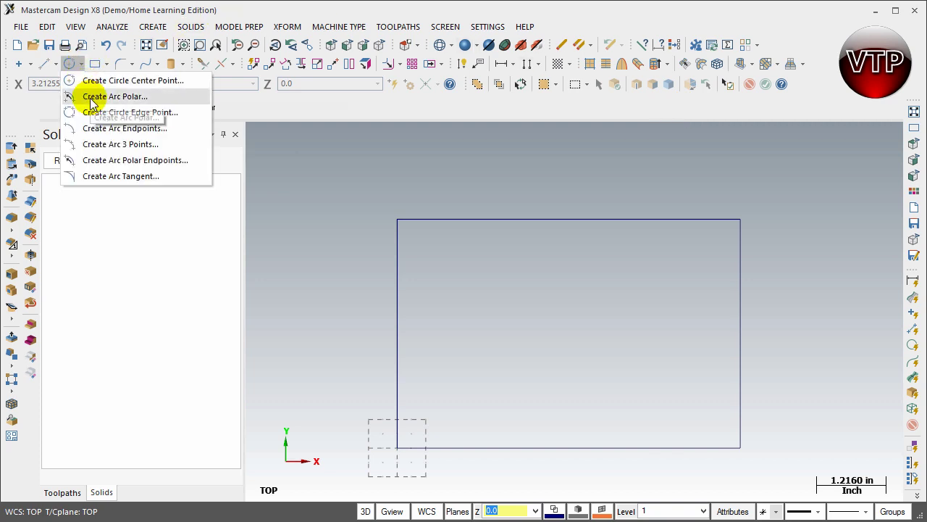
pyautogui.click(91, 100)
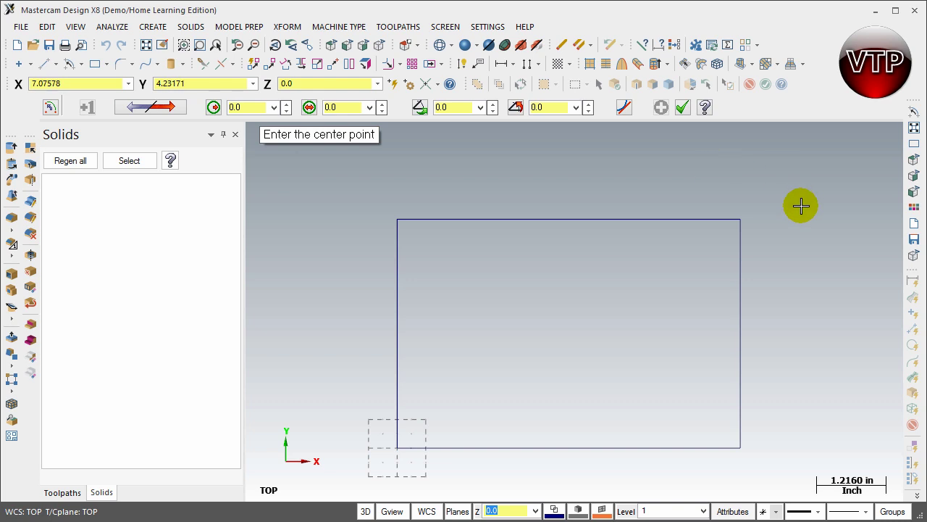
pyautogui.click(741, 219)
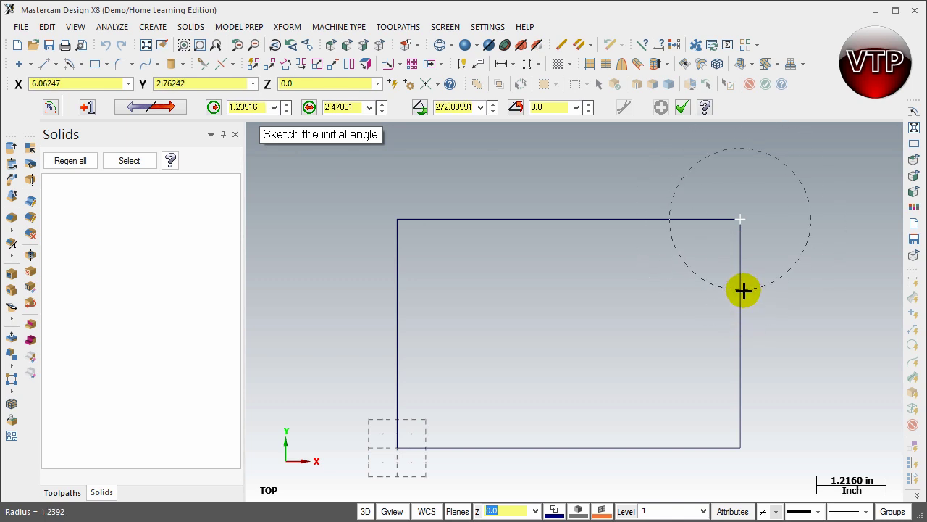
pyautogui.click(742, 351)
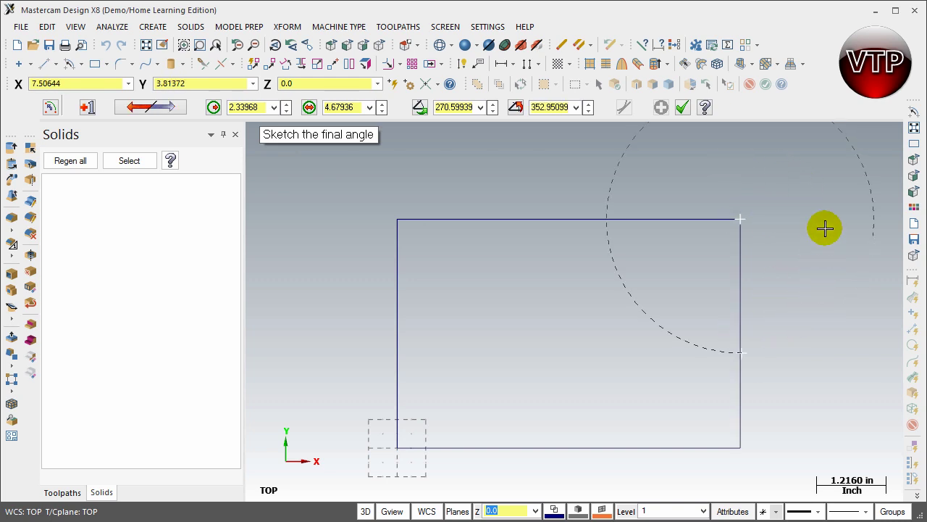
pyautogui.click(702, 277)
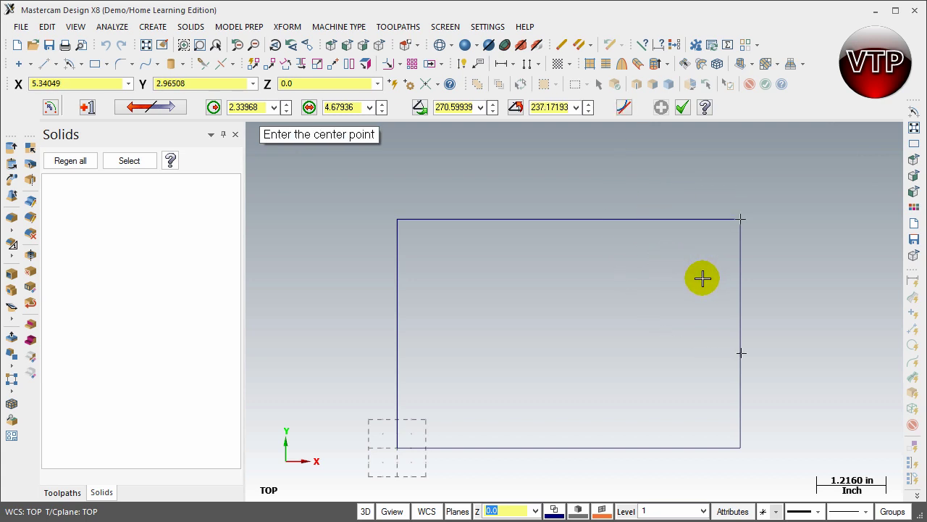
# Step: Draw a 2-inch radius polar arc centered on the rectangle's right-edge midpoint, from the lower-right corner at 270° to the upper-right corner at 90°
pyautogui.click(740, 335)
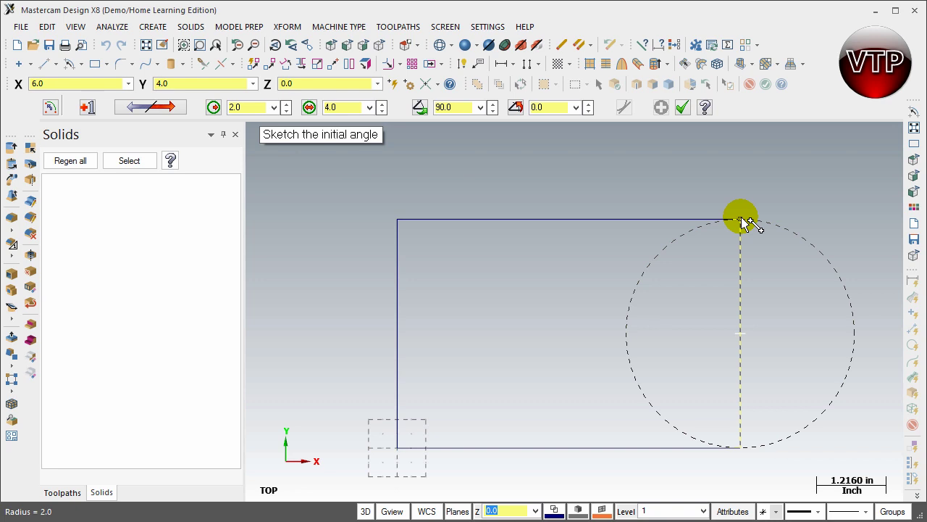
pyautogui.click(740, 448)
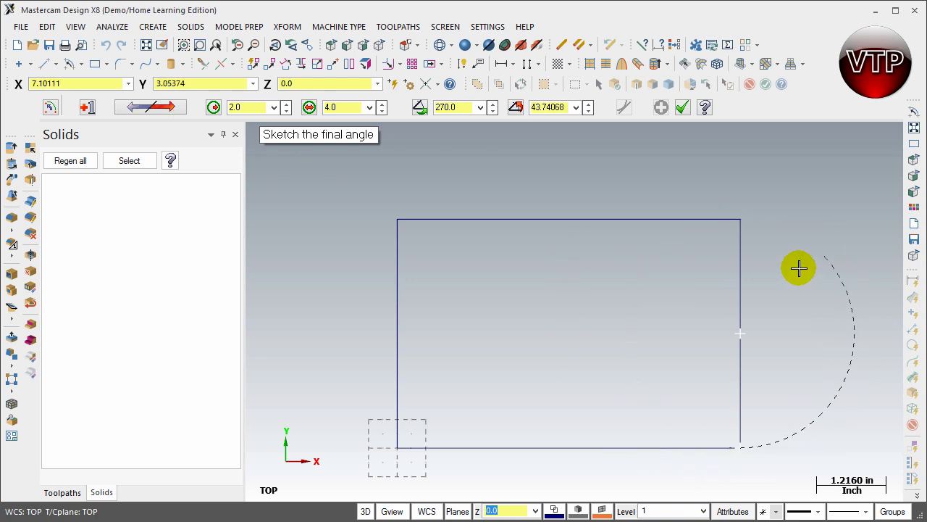
pyautogui.click(741, 218)
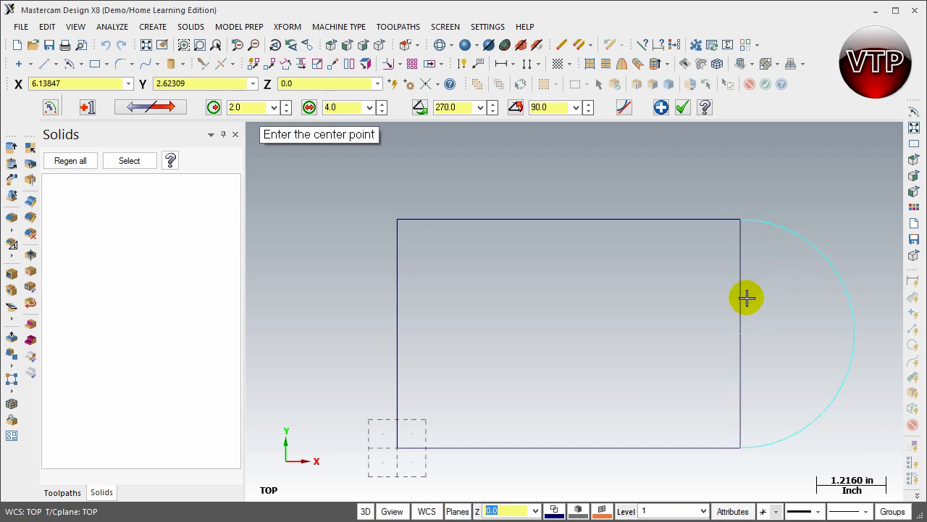
pyautogui.click(683, 108)
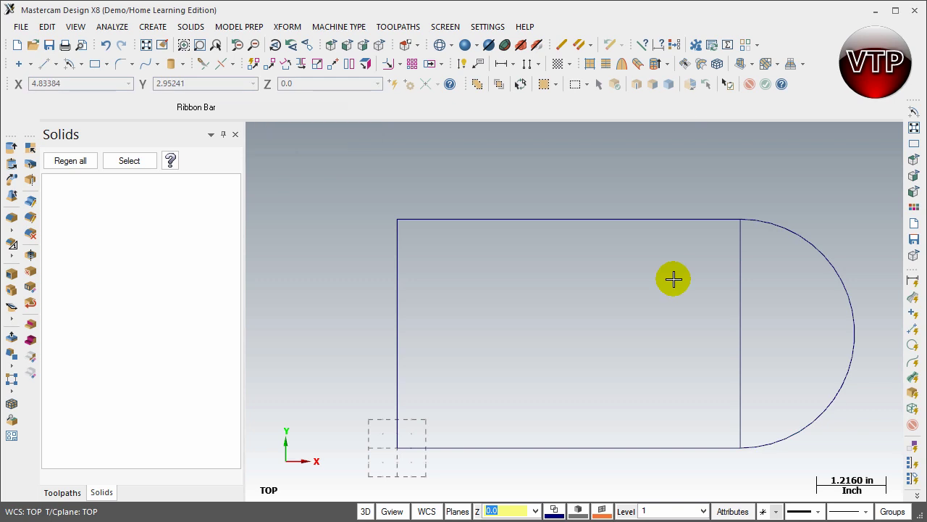
# Step: Delete the rectangle's right vertical edge between the two ends of the arc
pyautogui.click(740, 298)
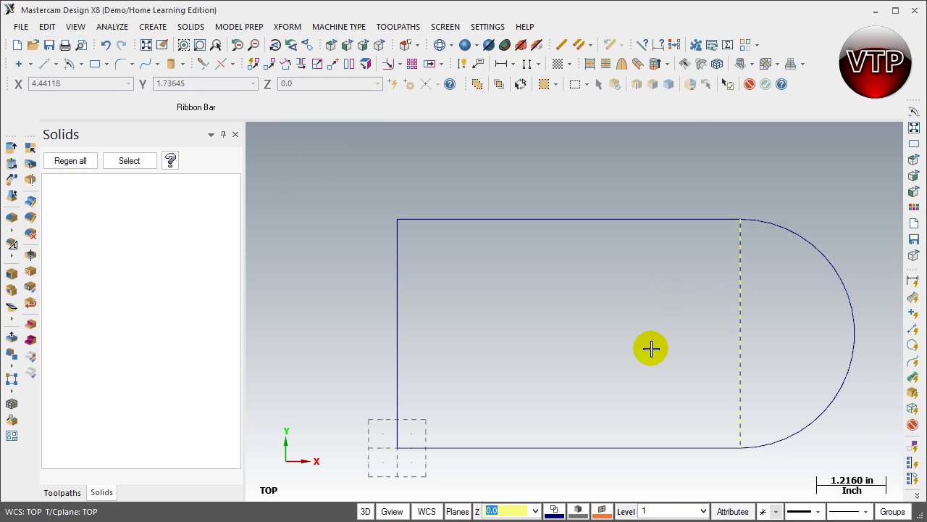
pyautogui.press('Delete')
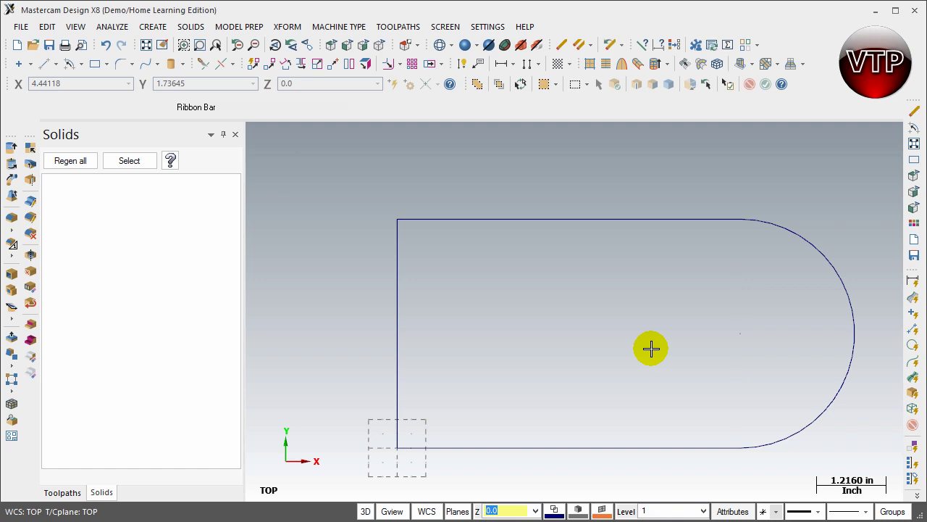
pyautogui.scroll(2, 660, 362)
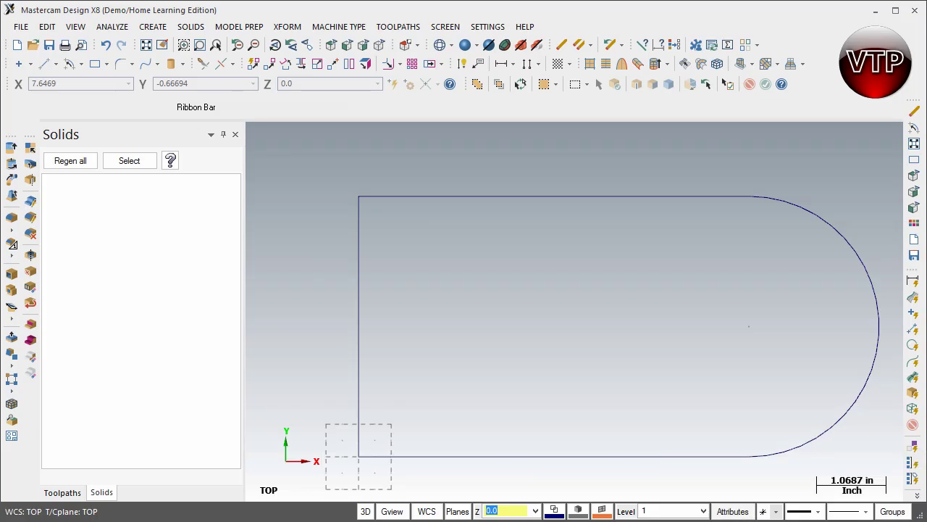
# Step: Start Chamfer Entities, review the 2 Distances, Distance/Angle and Width methods, and return to the 1 Distance method
pyautogui.click(133, 71)
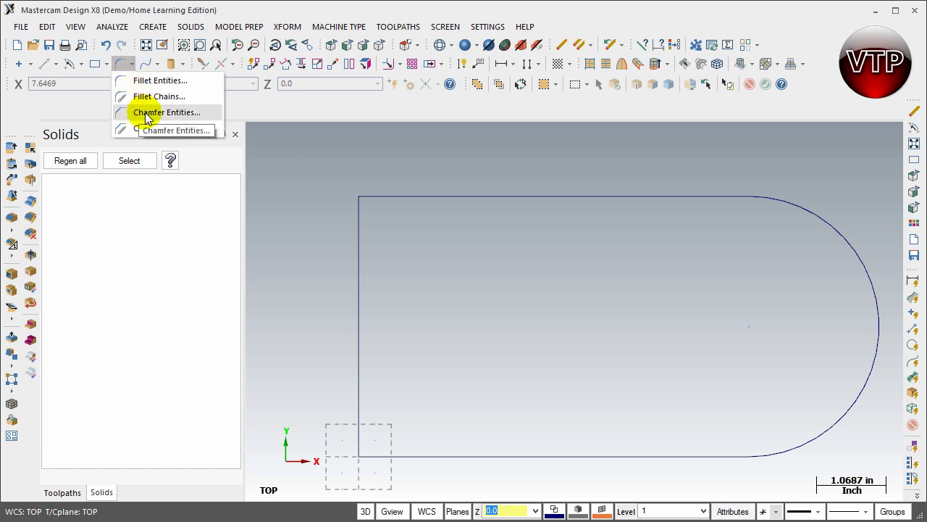
pyautogui.click(168, 113)
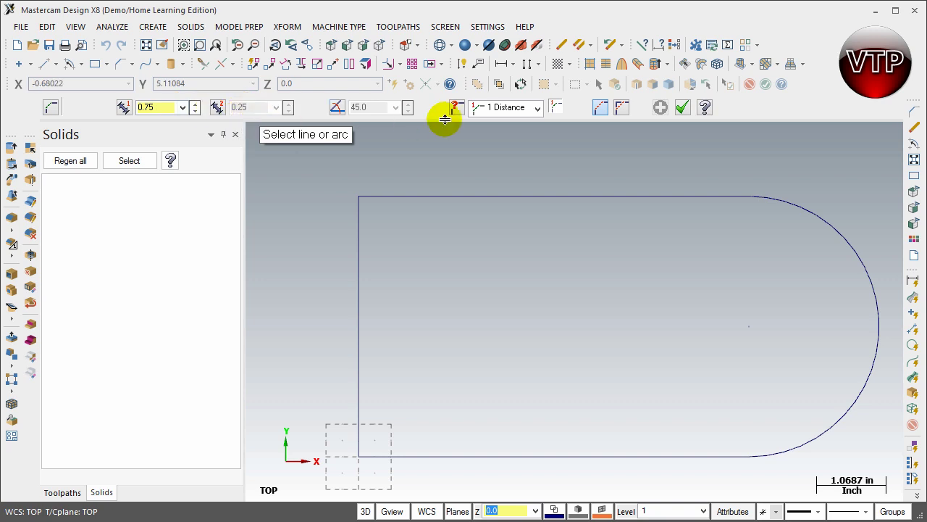
pyautogui.click(537, 108)
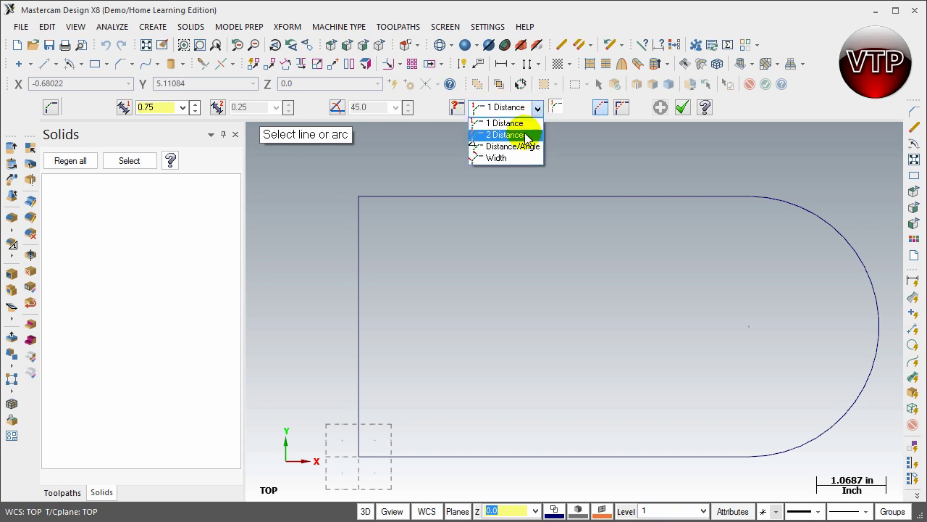
pyautogui.click(526, 138)
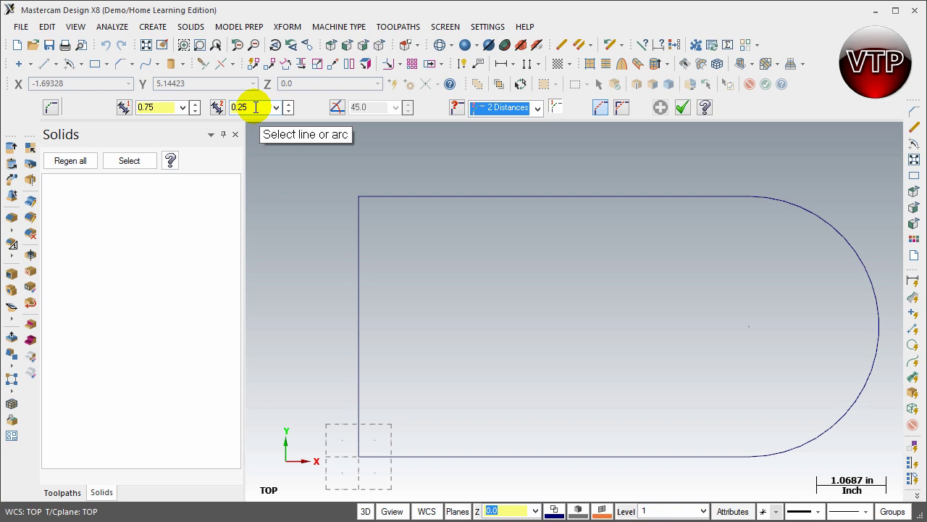
pyautogui.click(536, 109)
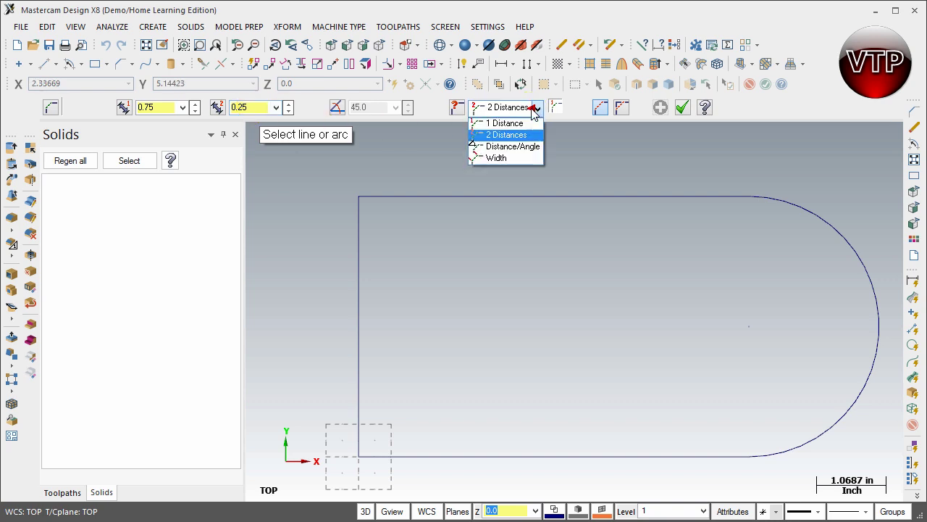
pyautogui.click(514, 146)
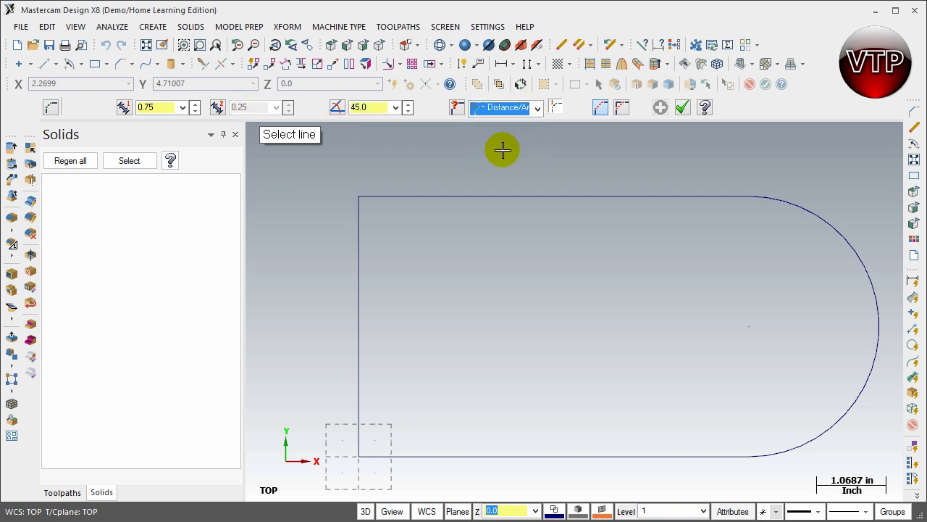
pyautogui.click(148, 107)
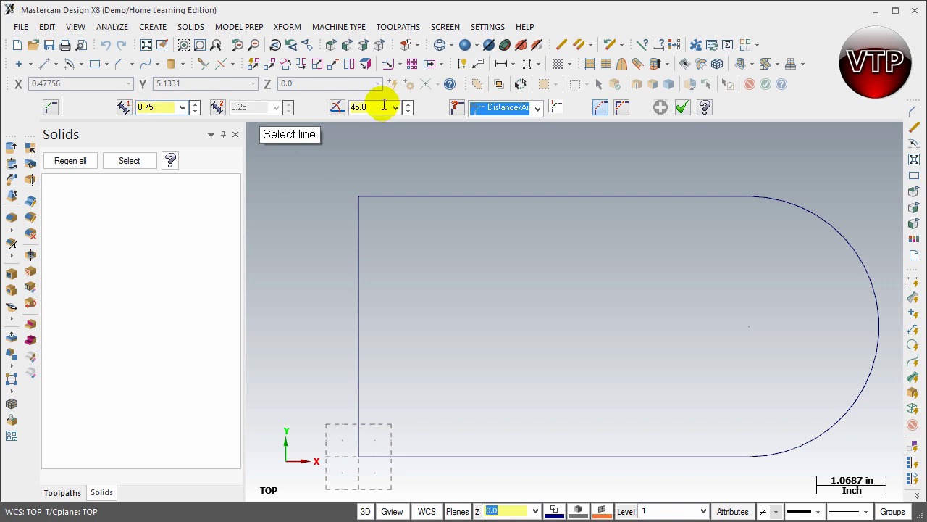
pyautogui.click(538, 109)
pyautogui.click(500, 157)
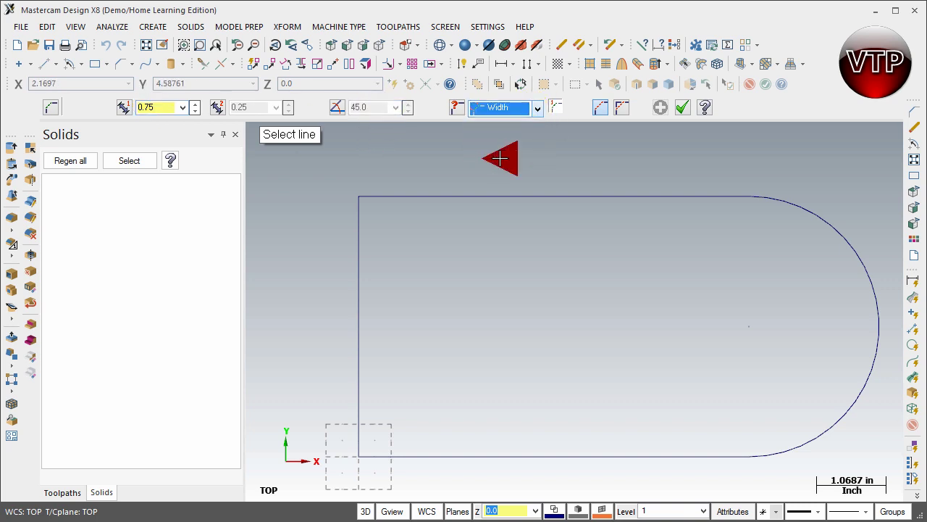
pyautogui.click(535, 109)
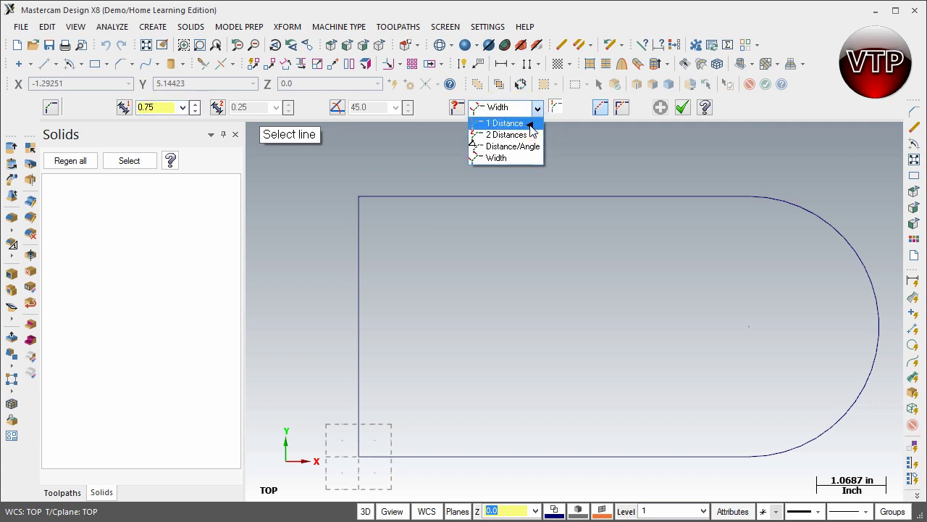
pyautogui.click(531, 125)
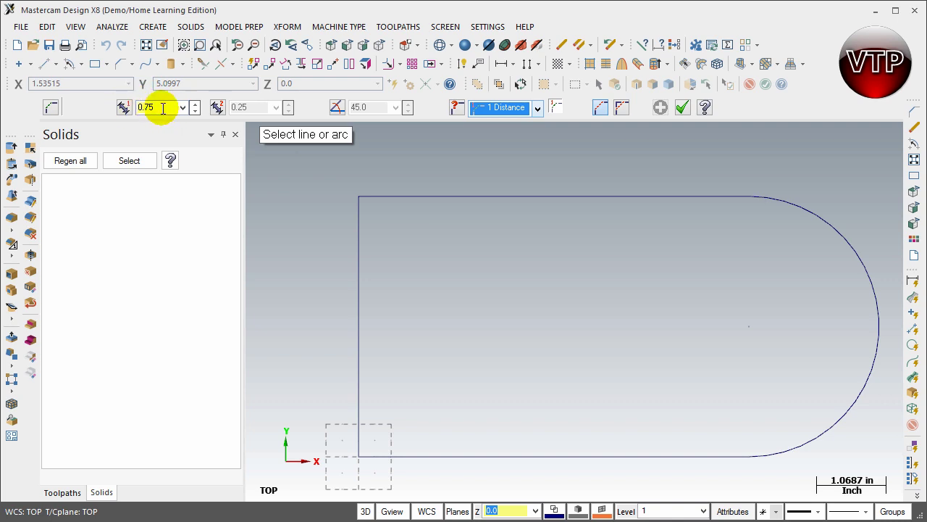
# Step: Chamfer the profile's upper-left and lower-left corners with a 0.75 inch distance and finish the Chamfer command
pyautogui.click(445, 197)
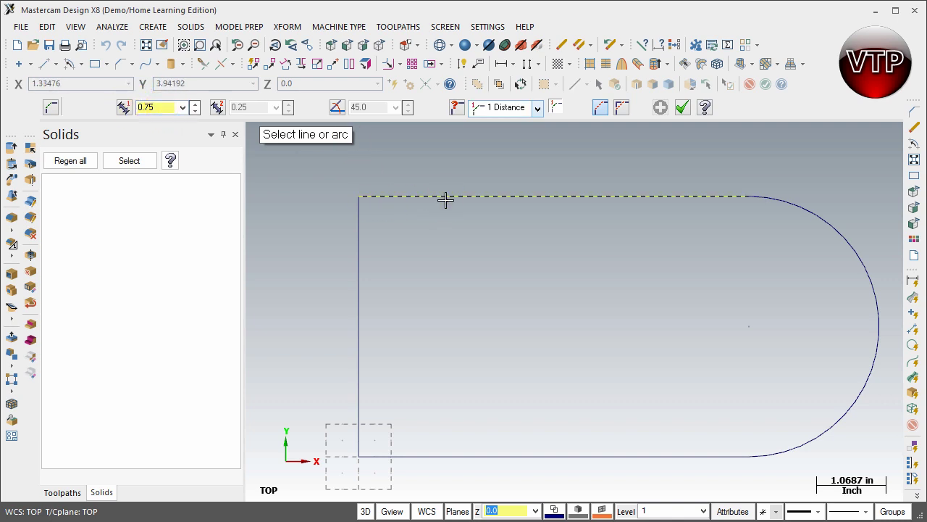
pyautogui.click(371, 276)
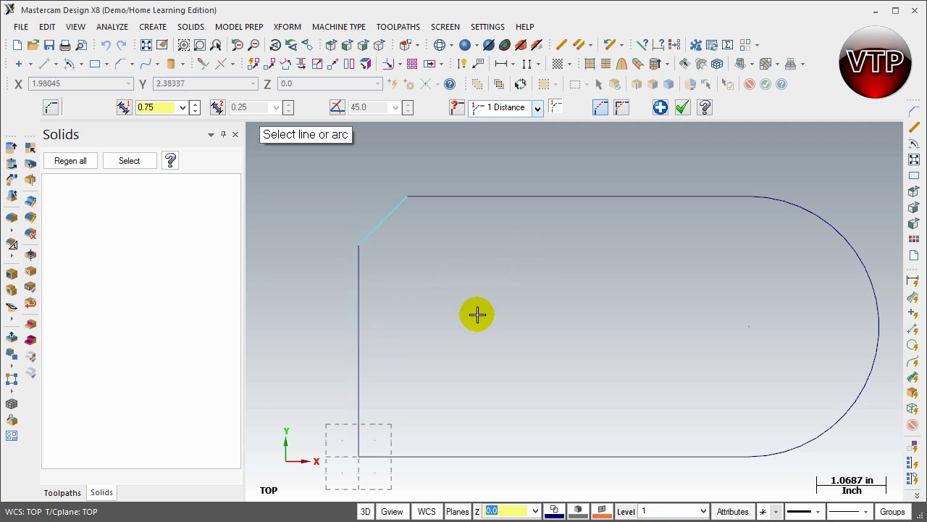
pyautogui.click(371, 433)
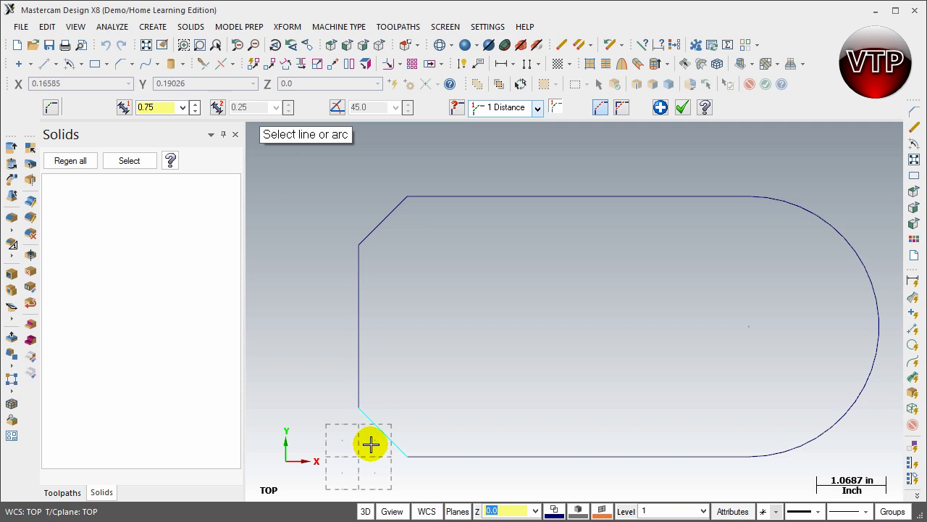
pyautogui.scroll(1, 543, 391)
pyautogui.scroll(-1, 543, 389)
pyautogui.click(682, 107)
# Step: Draw a rectangle 1.5 inches wide and 2.5 inches high inside the profile, with its lower-left corner at X 1.0, Y 0.75, Z 0
pyautogui.scroll(1, 748, 275)
pyautogui.scroll(-1, 761, 326)
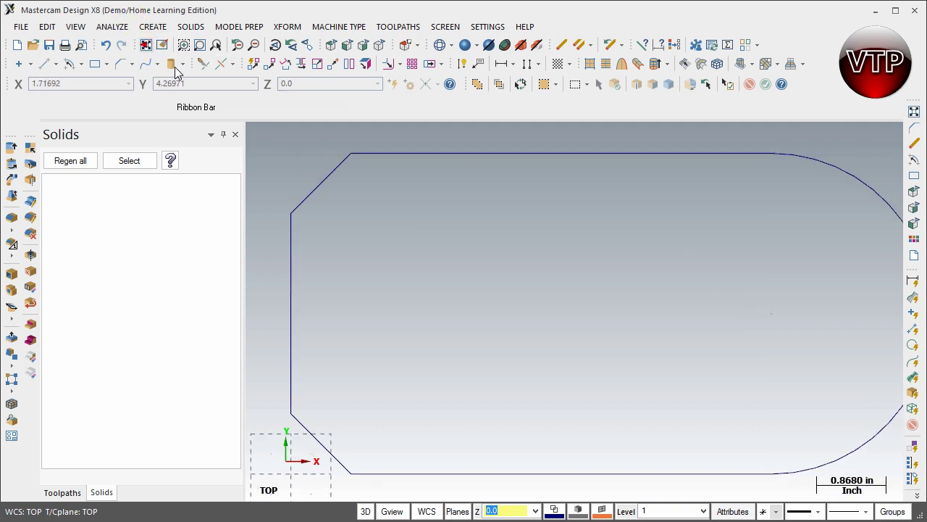
pyautogui.scroll(-2, 558, 348)
pyautogui.scroll(-1, 559, 351)
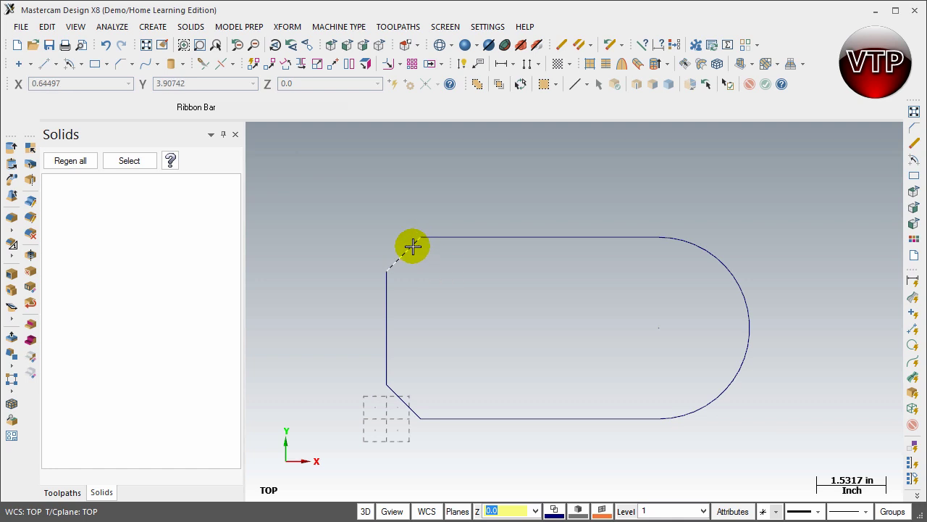
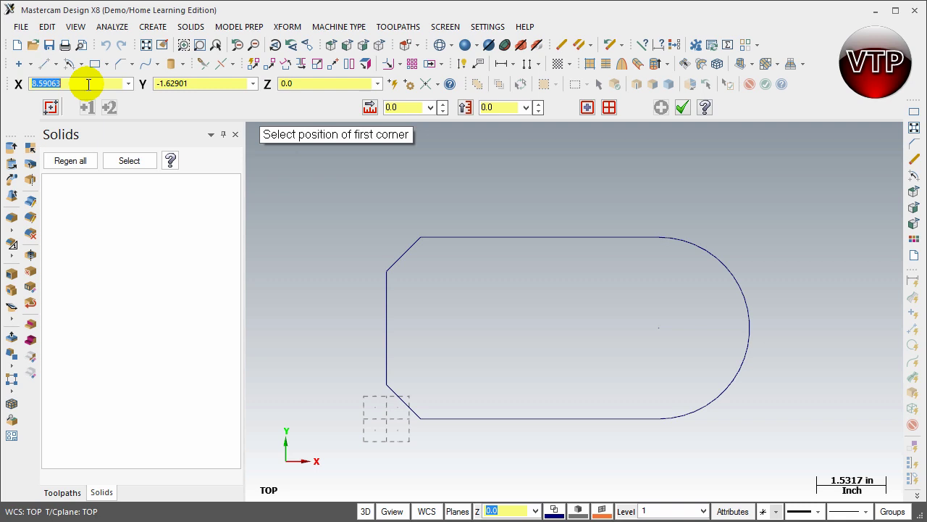
pyautogui.write('1.')
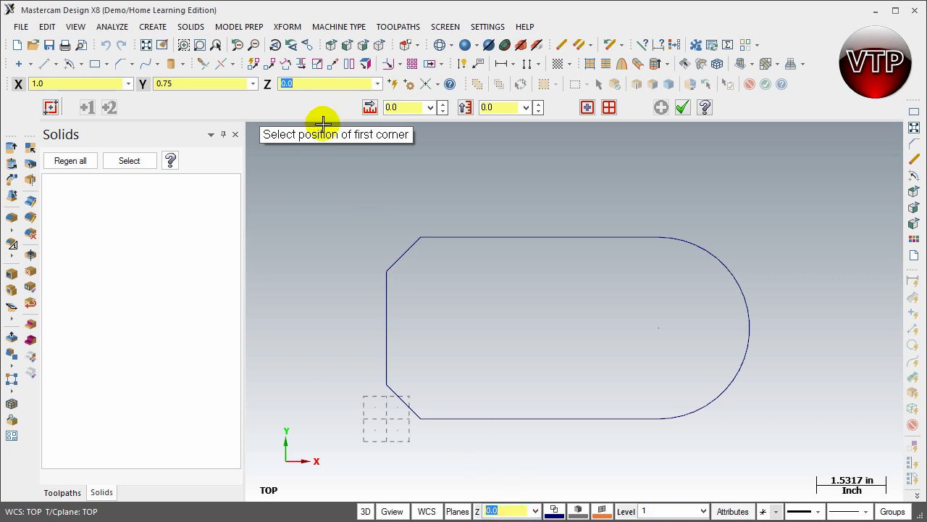
pyautogui.press('Return')
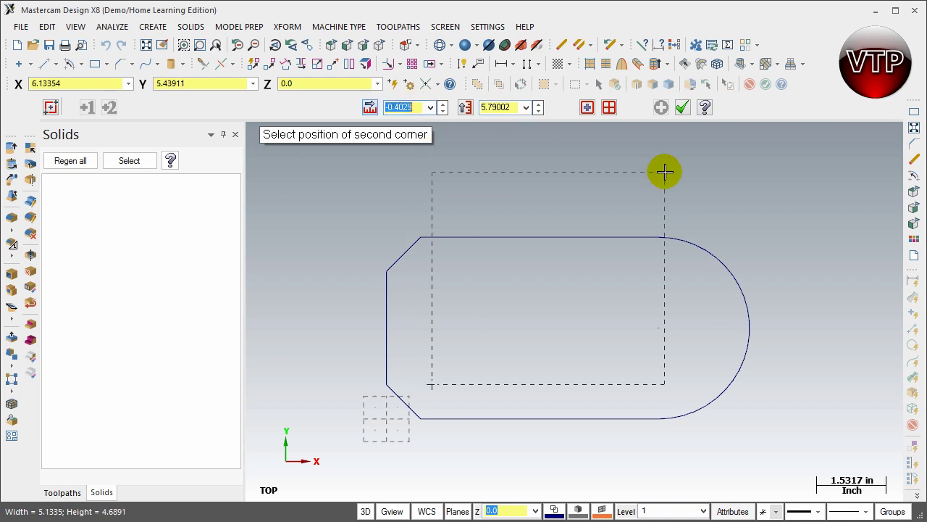
pyautogui.write('1.5')
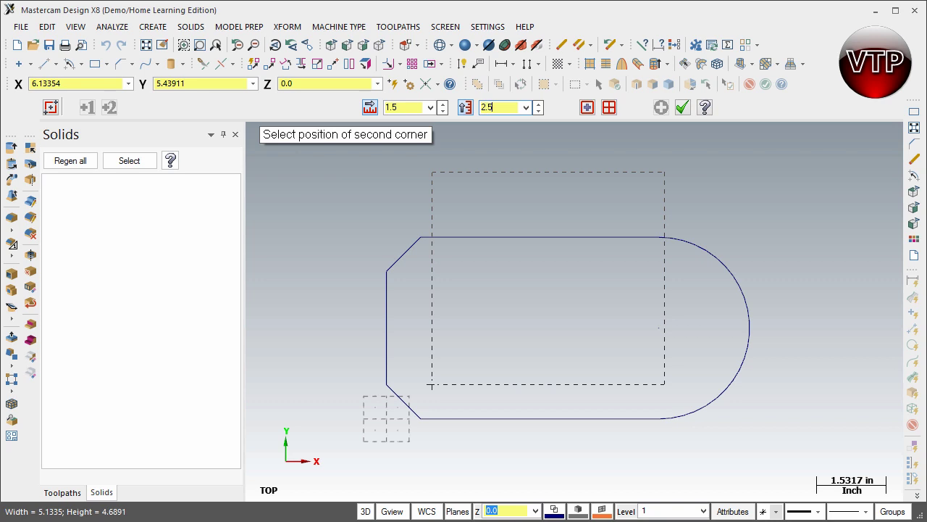
pyautogui.click(664, 171)
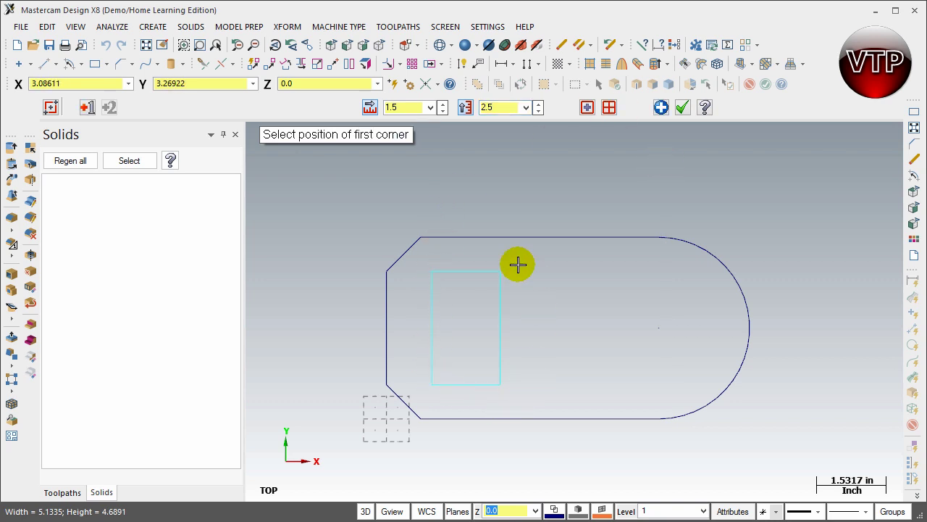
pyautogui.click(683, 108)
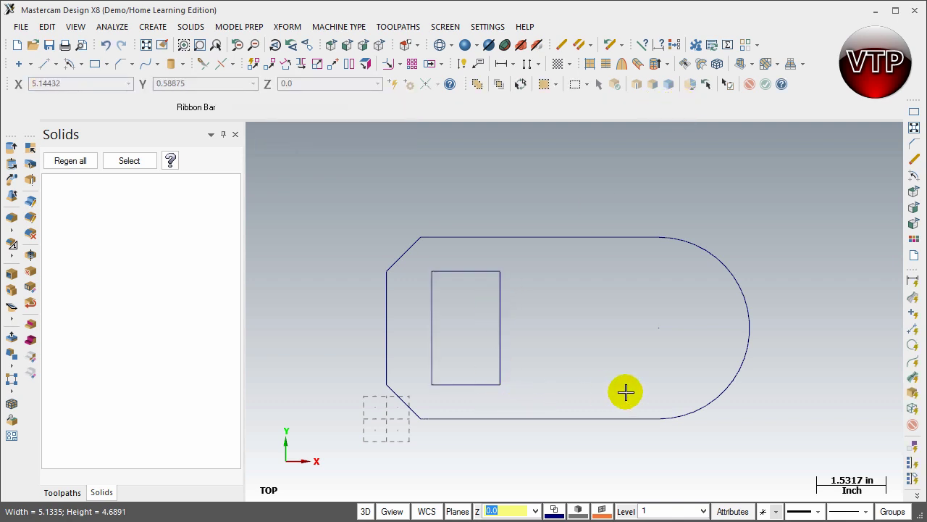
# Step: Fillet the inner rectangle's two upper corners with a 0.25 inch radius using the Normal style
pyautogui.click(747, 520)
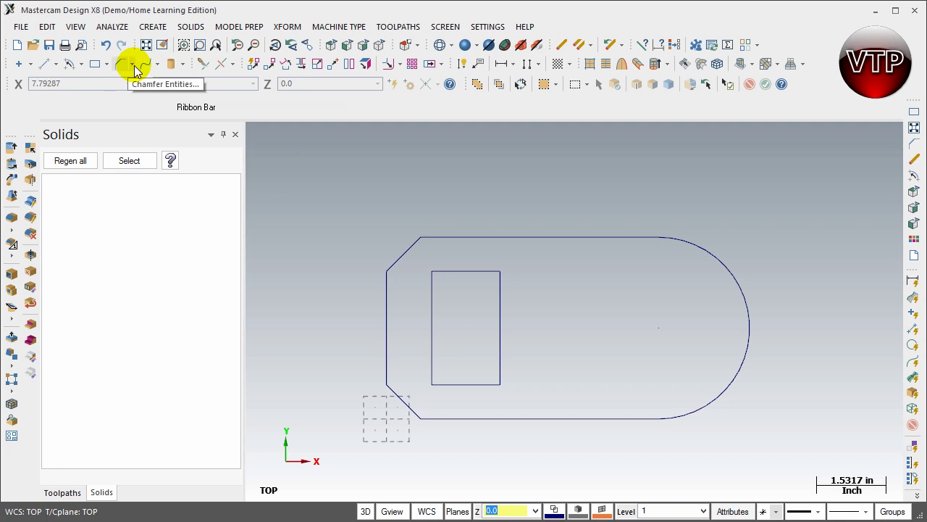
pyautogui.click(133, 65)
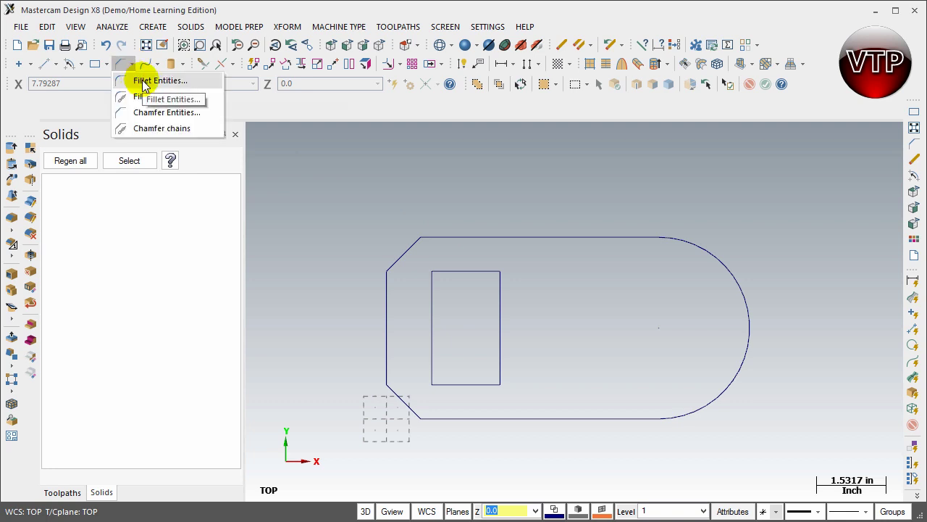
pyautogui.click(156, 80)
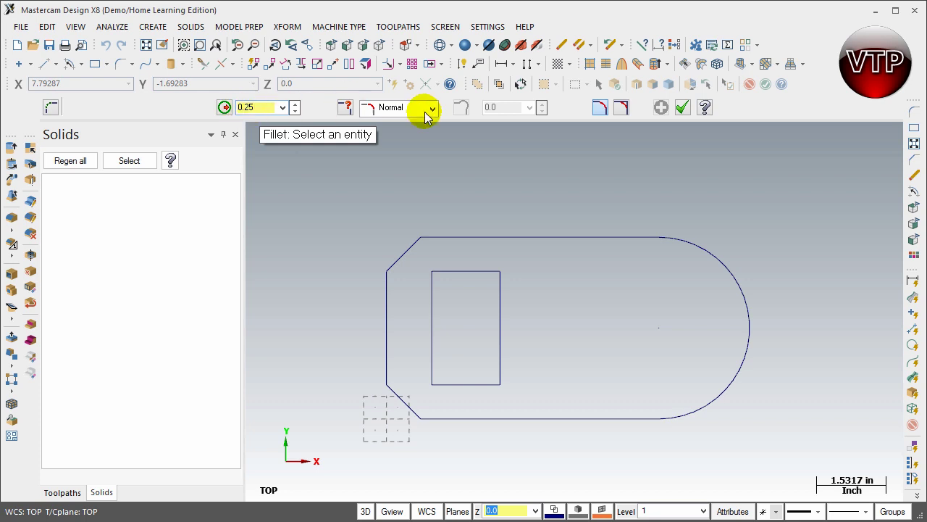
pyautogui.click(446, 271)
pyautogui.click(432, 295)
pyautogui.click(466, 335)
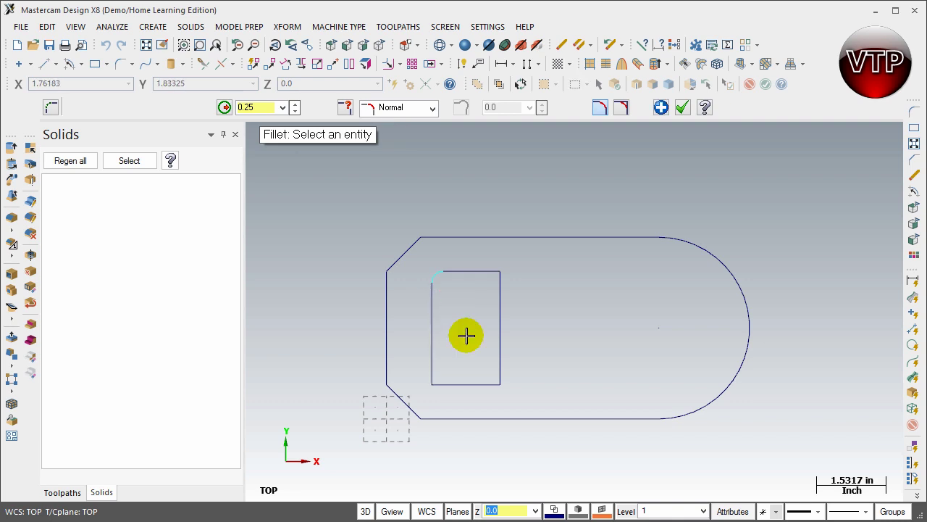
pyautogui.click(482, 272)
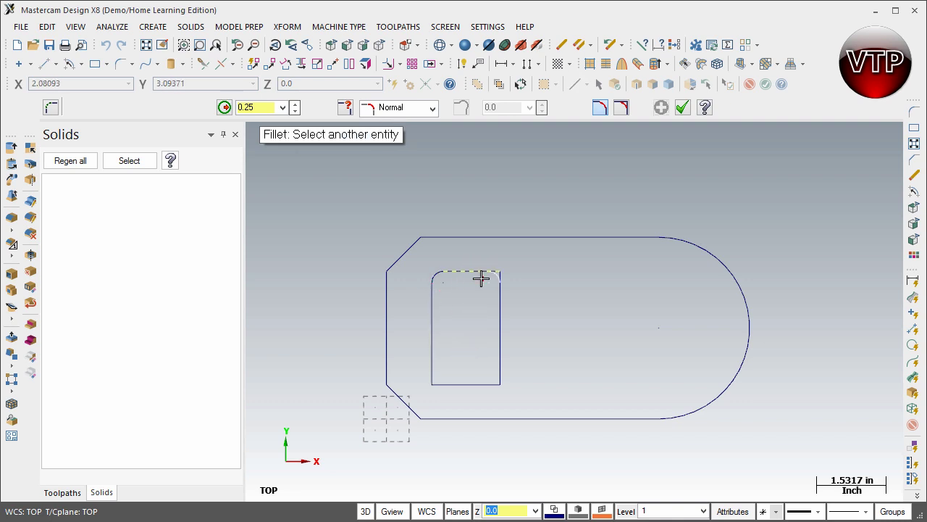
pyautogui.click(500, 297)
pyautogui.click(443, 342)
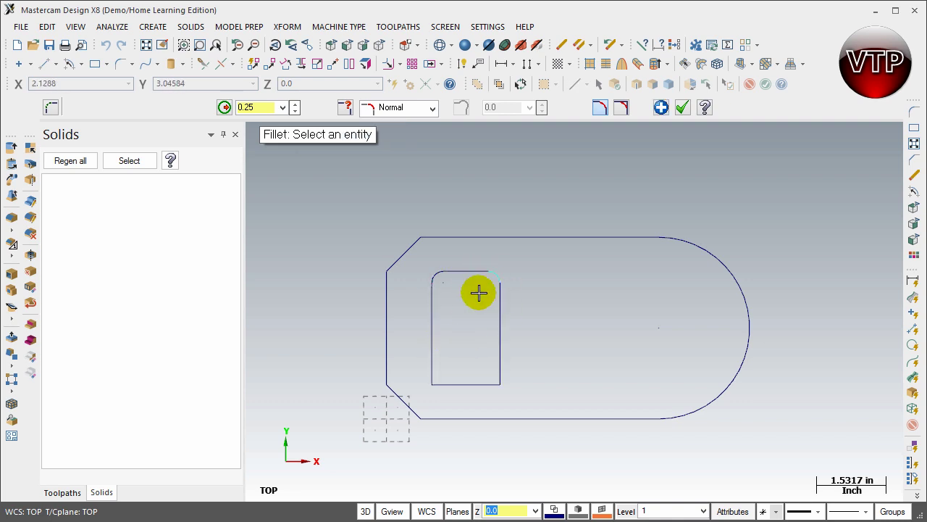
# Step: Fillet the inner rectangle's two lower corners with the same 0.25 inch radius and finish the Fillet command
pyautogui.click(497, 345)
pyautogui.click(482, 384)
pyautogui.click(451, 384)
pyautogui.click(432, 358)
pyautogui.click(682, 107)
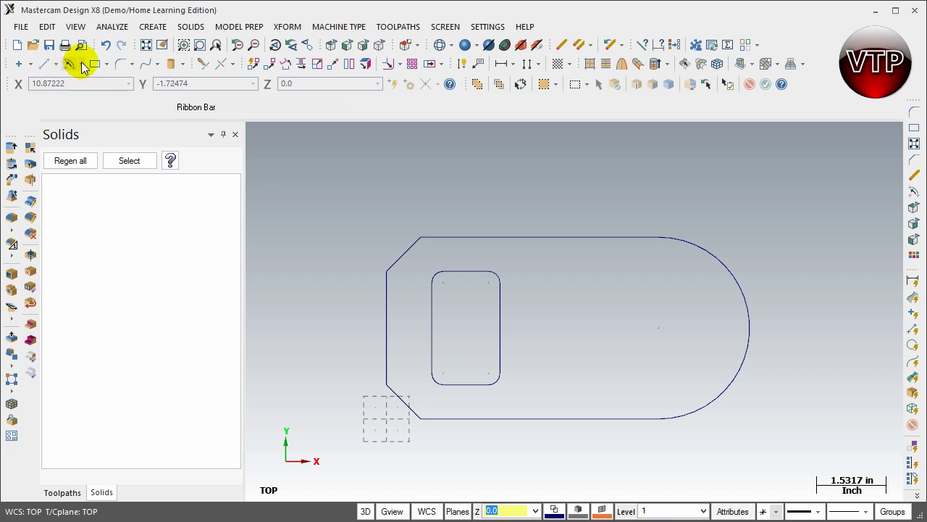
# Step: Draw a 3.0 inch diameter center-point circle at the center of the rounded end's arc and finish the circle command
pyautogui.click(82, 64)
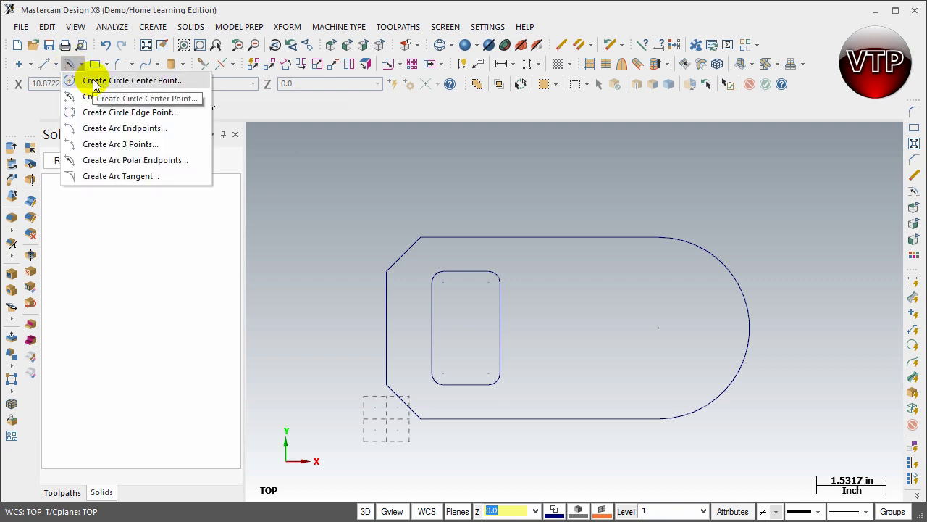
pyautogui.click(94, 82)
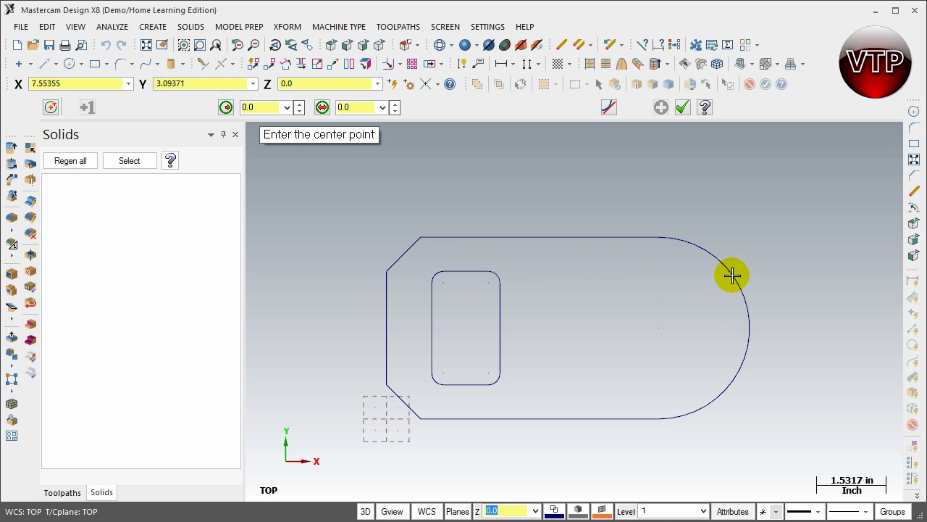
pyautogui.click(659, 328)
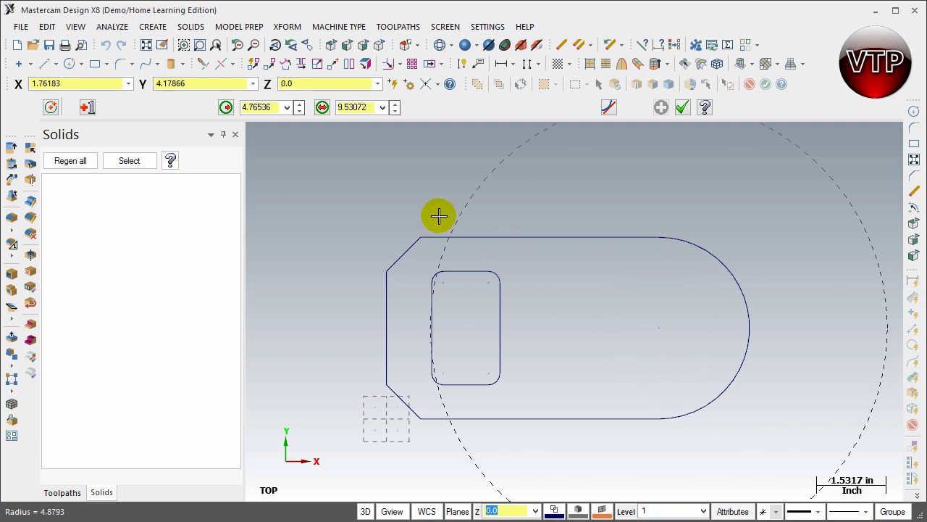
pyautogui.click(367, 106)
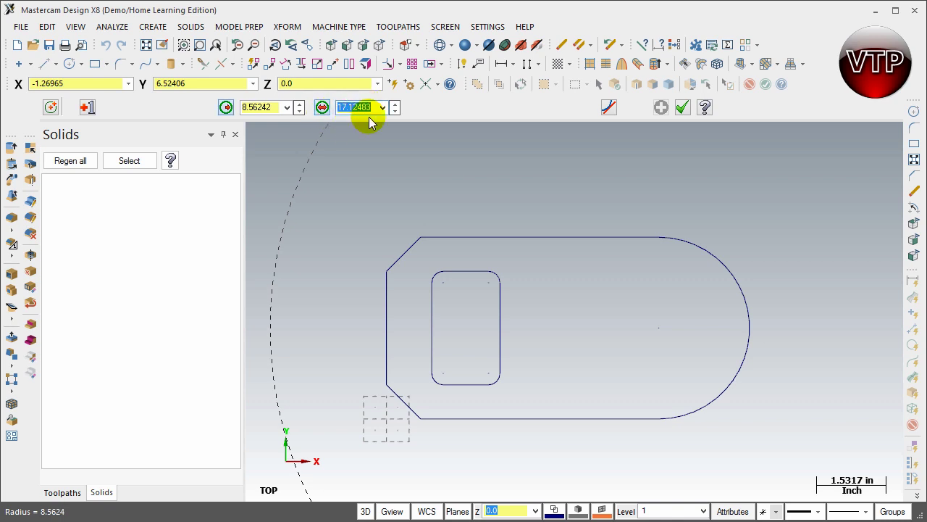
pyautogui.write('3')
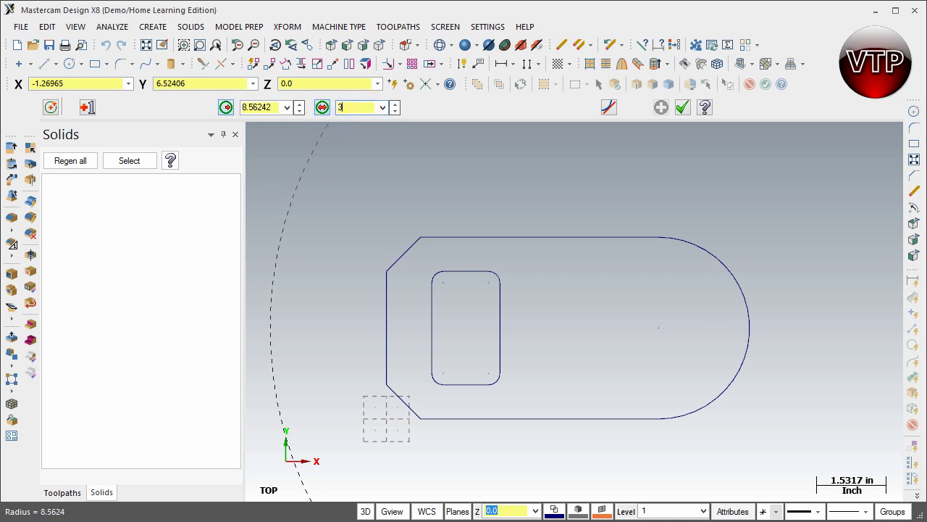
pyautogui.press('Return')
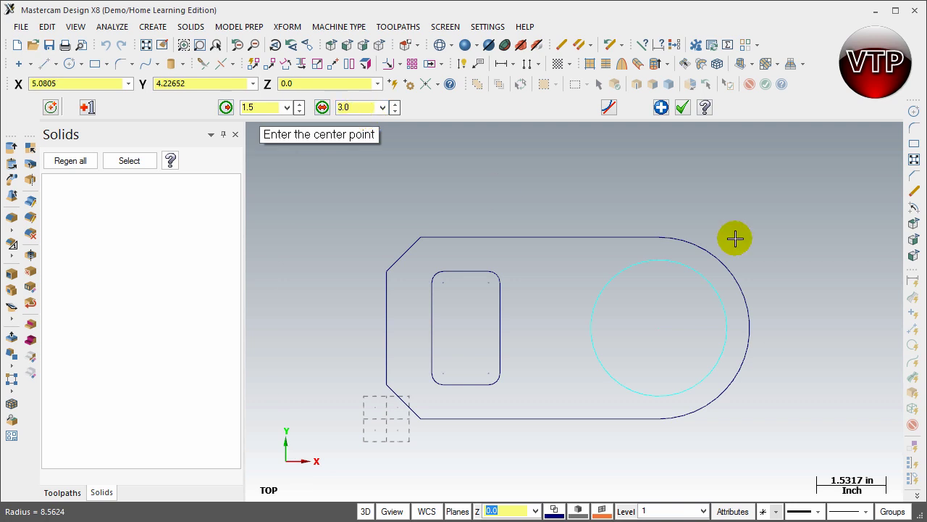
pyautogui.click(683, 107)
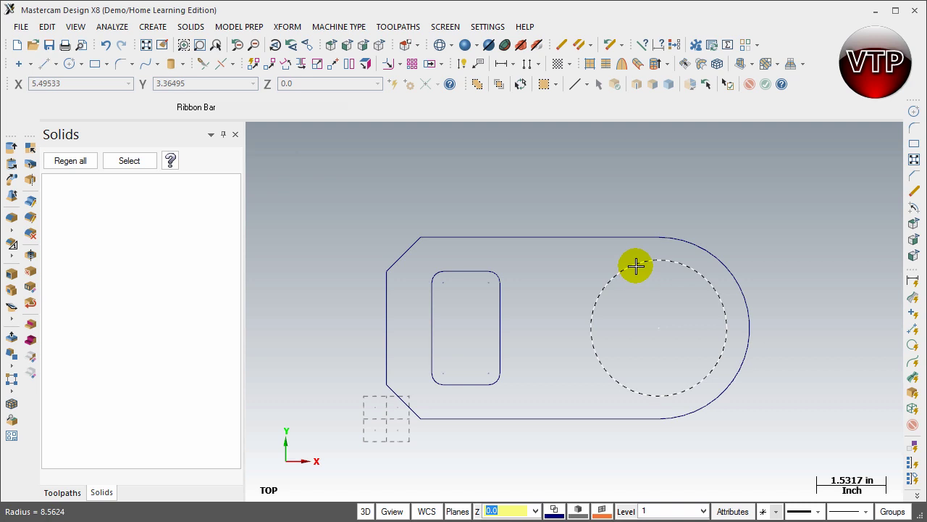
pyautogui.click(53, 26)
pyautogui.click(478, 195)
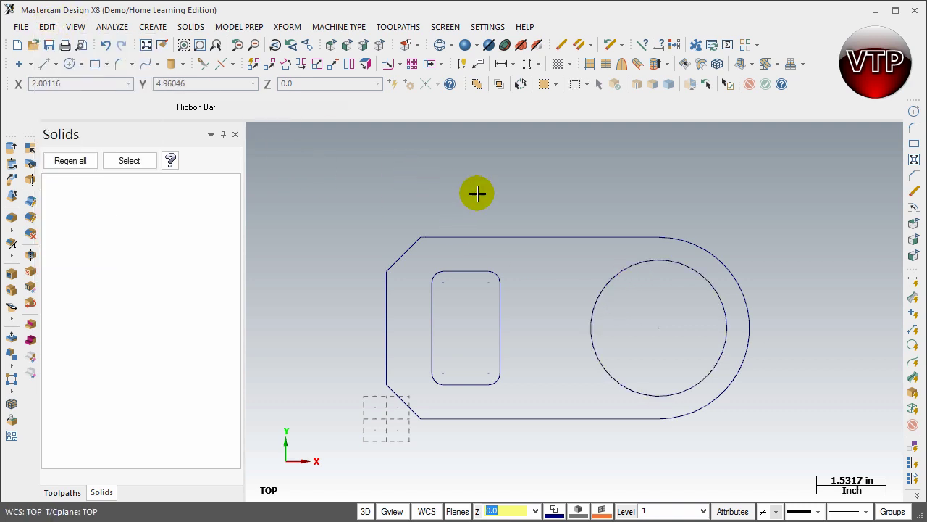
# Step: Draw a 0.5 inch diameter center-point circle centered at X 3.5, Y 1, Z 0, between the pocket and the large circle
pyautogui.click(757, 521)
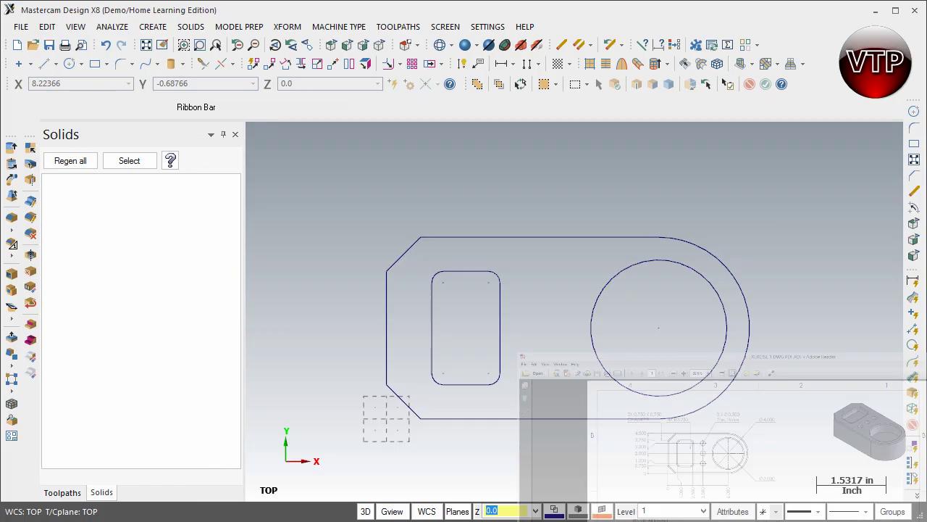
pyautogui.click(69, 64)
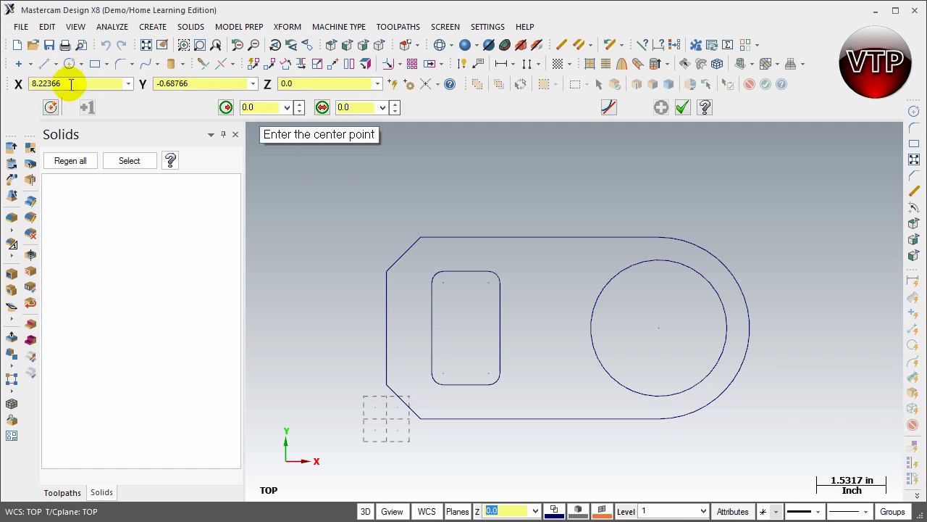
pyautogui.click(71, 82)
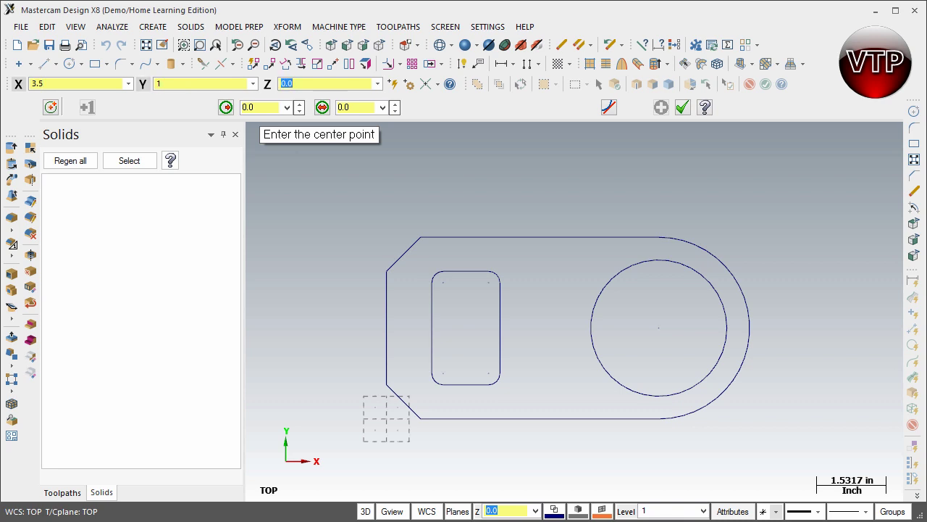
pyautogui.press('Return')
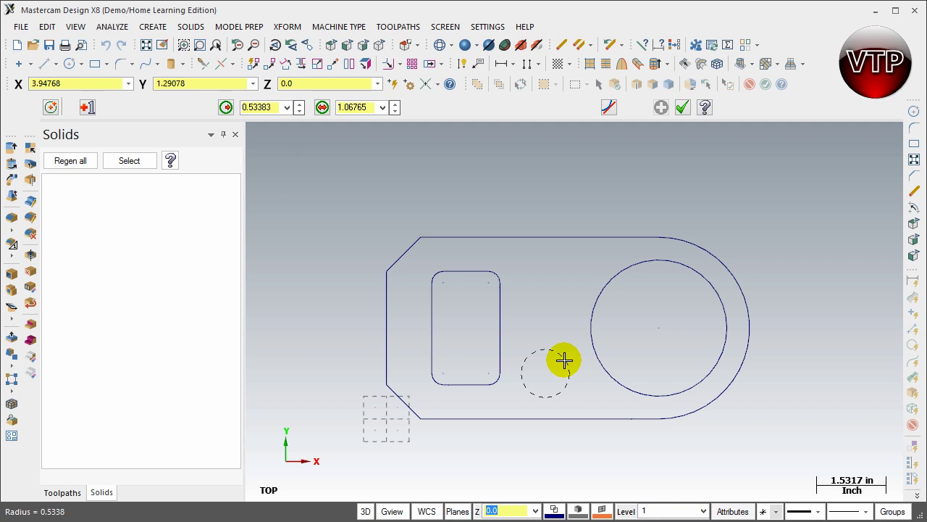
pyautogui.click(348, 106)
pyautogui.write('0.5')
pyautogui.press('Return')
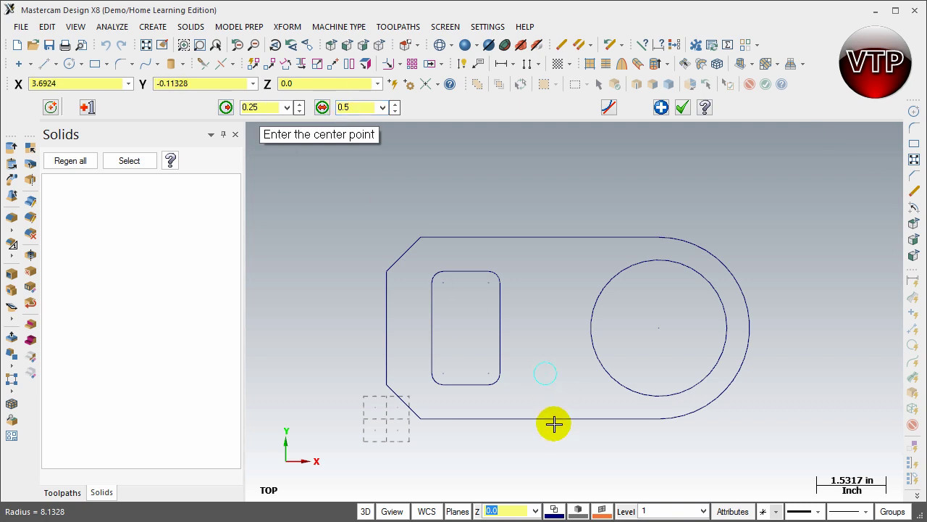
pyautogui.click(662, 107)
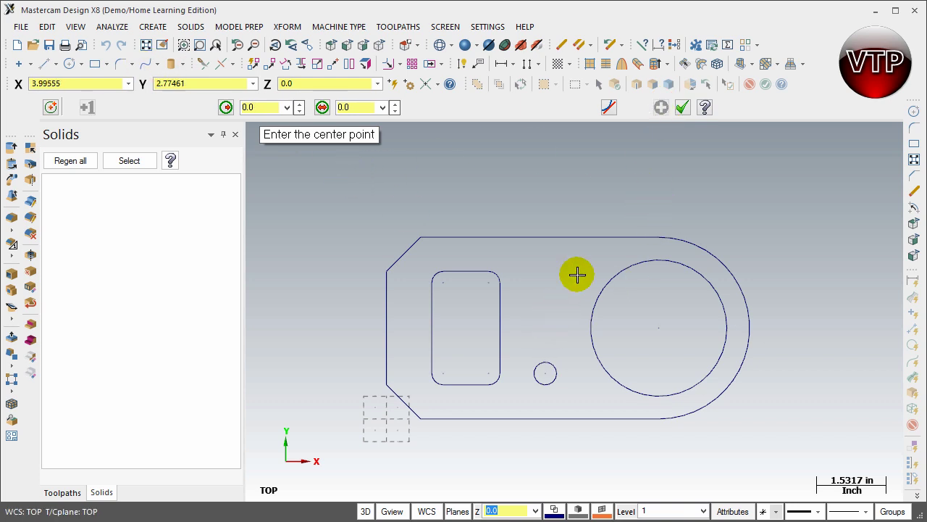
# Step: Draw a second 0.5 inch diameter circle centered at X 3.5, Y 2.0, Z 0
pyautogui.click(85, 84)
pyautogui.write('3.5')
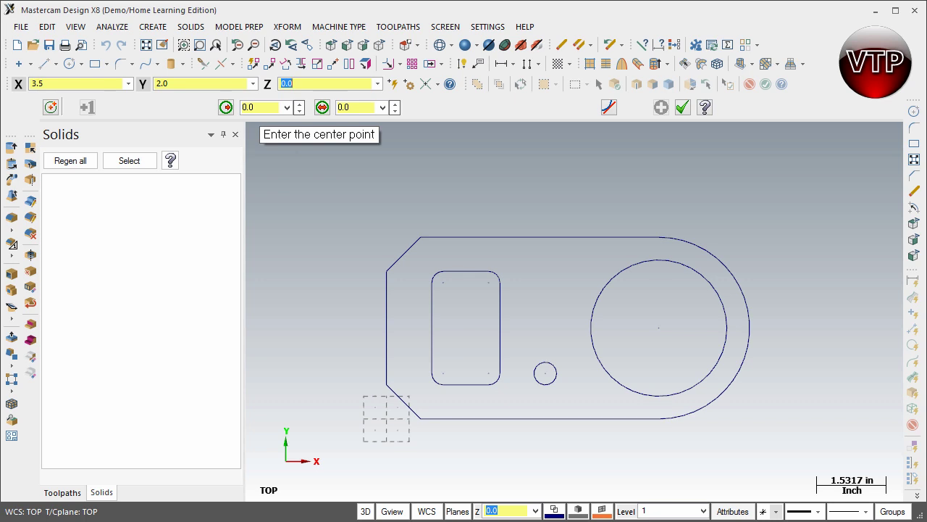
pyautogui.press('Return')
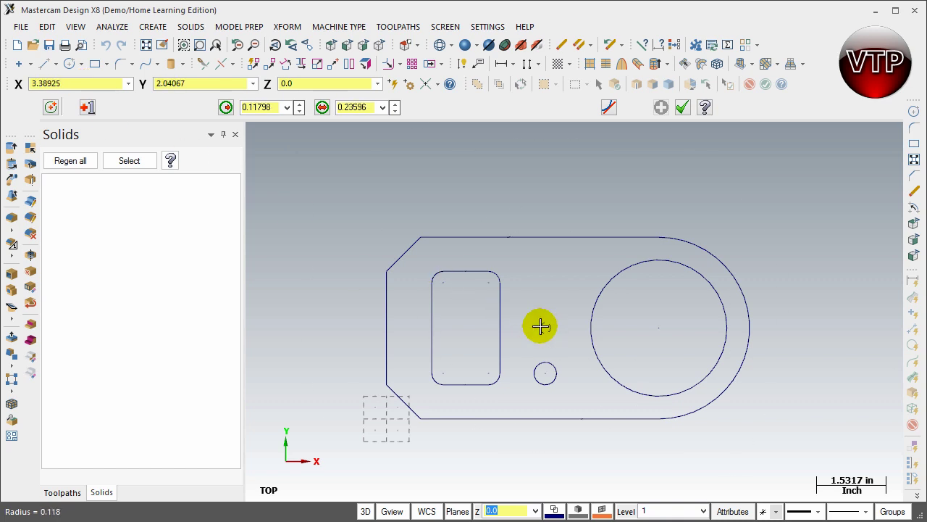
pyautogui.click(355, 107)
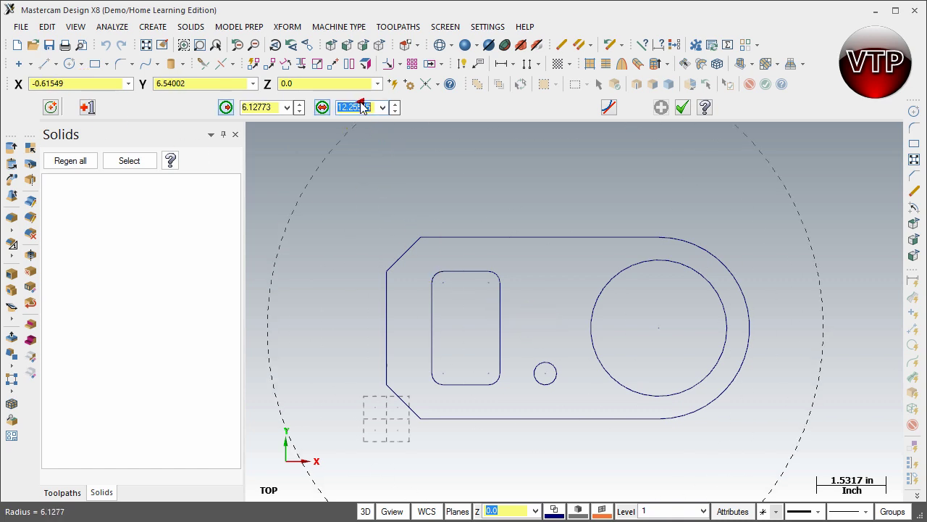
pyautogui.press('BackSpace')
pyautogui.write('.5')
pyautogui.press('Return')
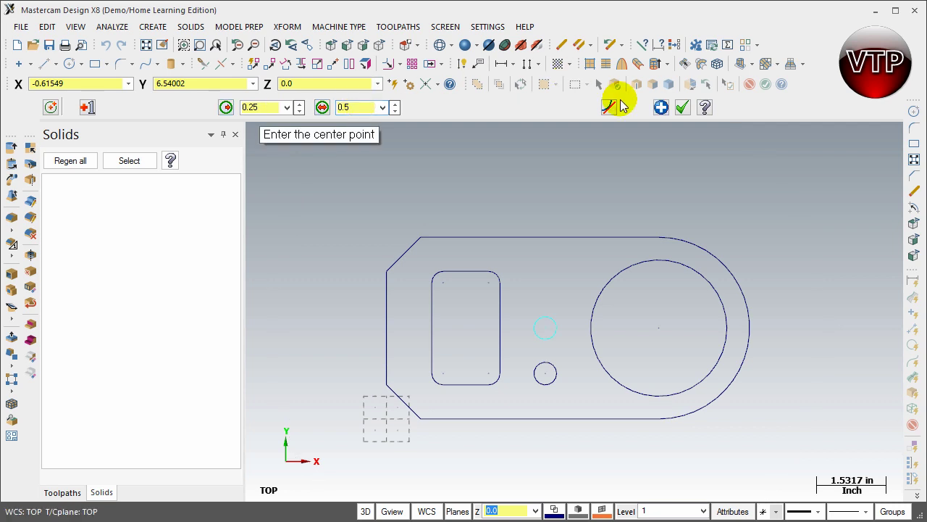
pyautogui.click(661, 107)
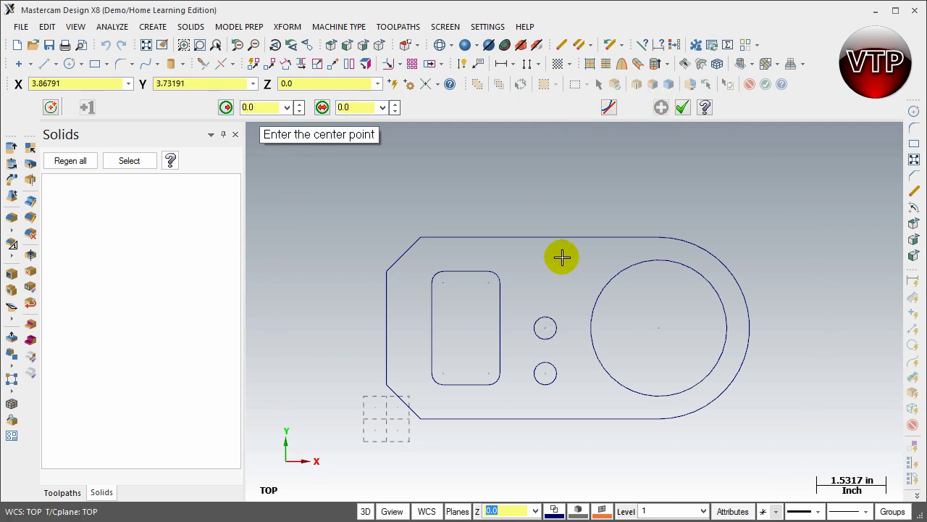
# Step: Draw a third small circle with a 0.25 inch radius centered at X 3.5, Y 3.0, Z 0, and finish the circle command
pyautogui.click(75, 83)
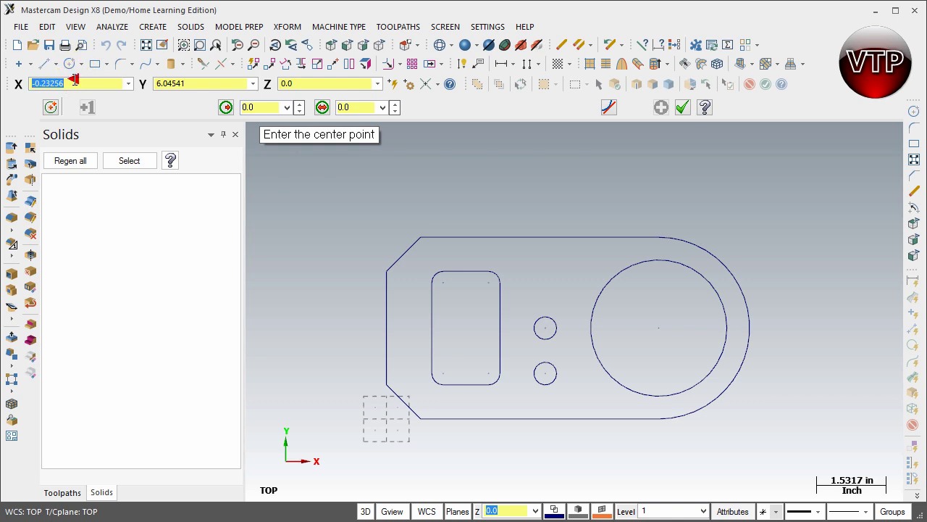
pyautogui.write('3')
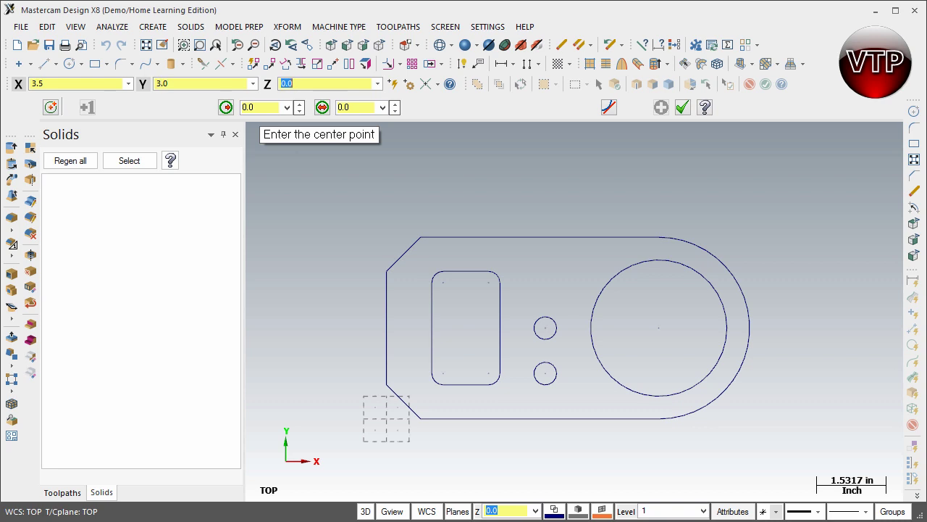
pyautogui.press('Return')
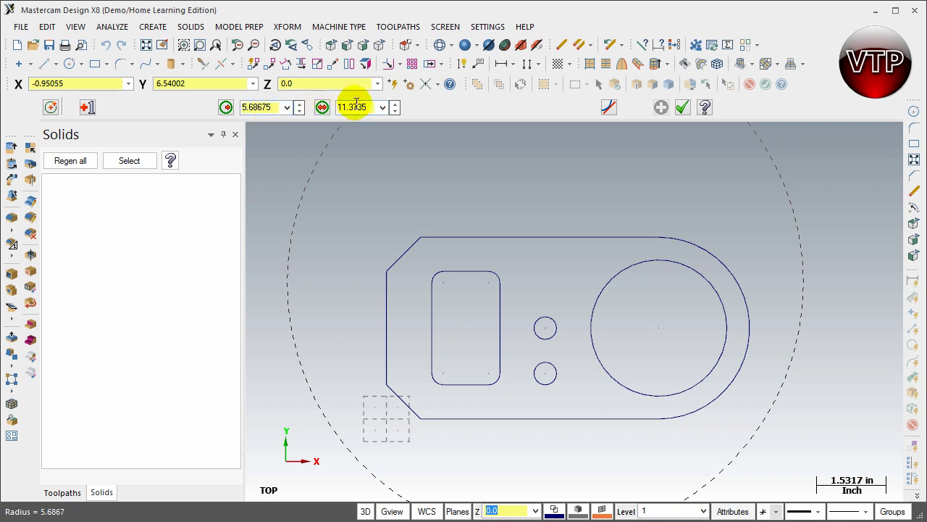
pyautogui.doubleClick(255, 104)
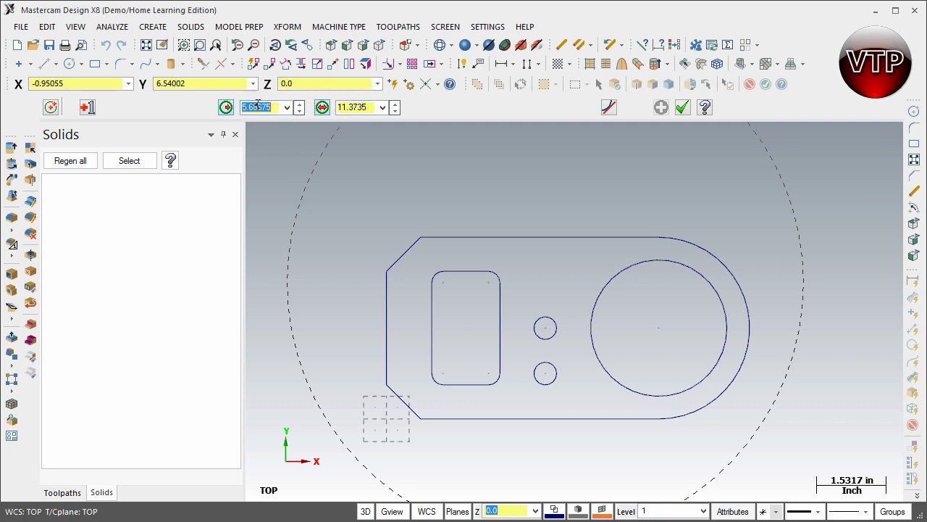
pyautogui.click(258, 103)
pyautogui.write('.2')
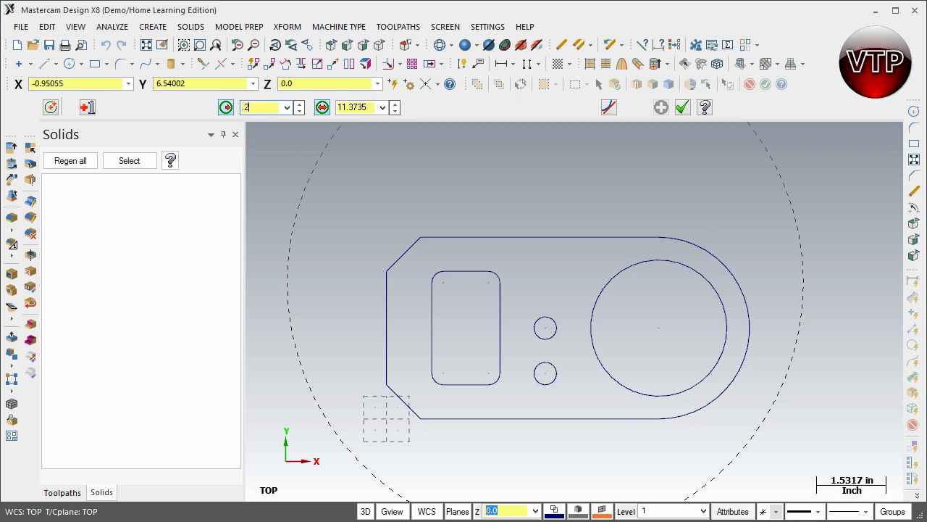
pyautogui.write('5')
pyautogui.press('Return')
pyautogui.click(258, 106)
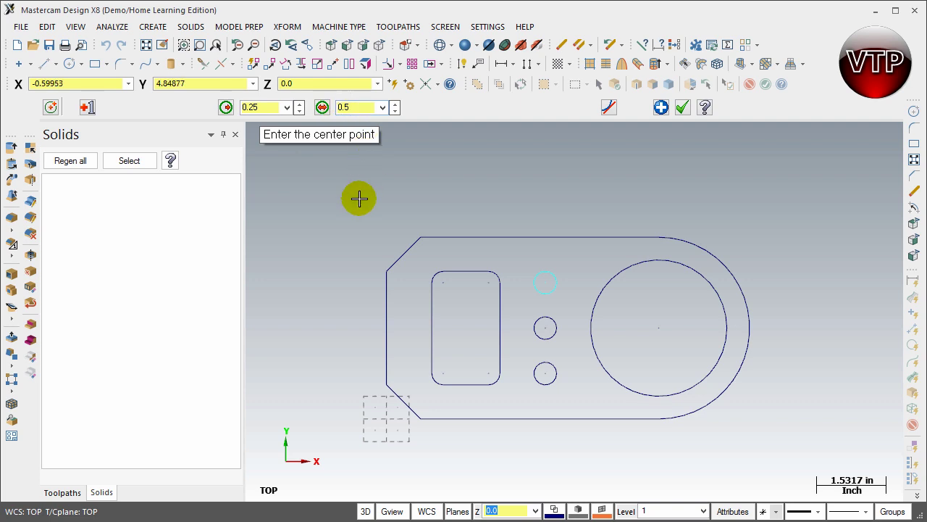
pyautogui.click(660, 108)
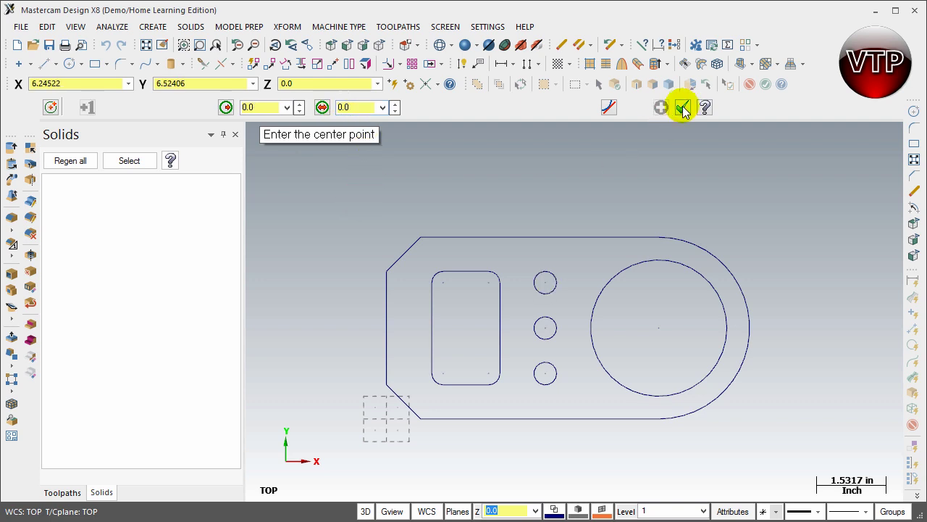
pyautogui.click(683, 109)
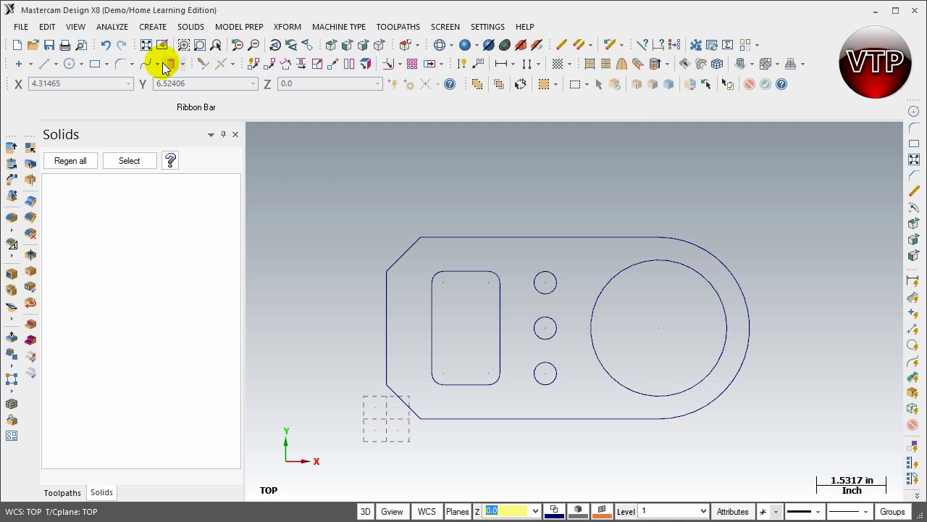
pyautogui.click(146, 44)
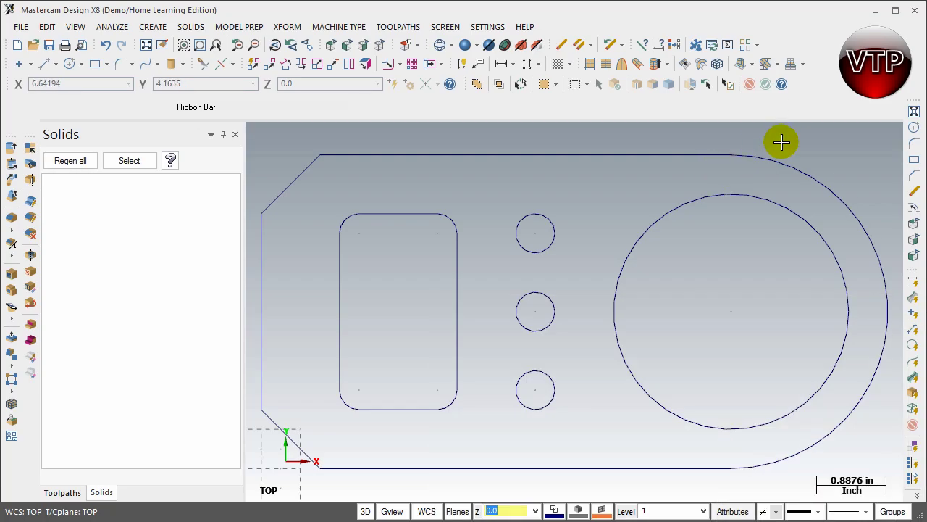
pyautogui.scroll(-3, 645, 389)
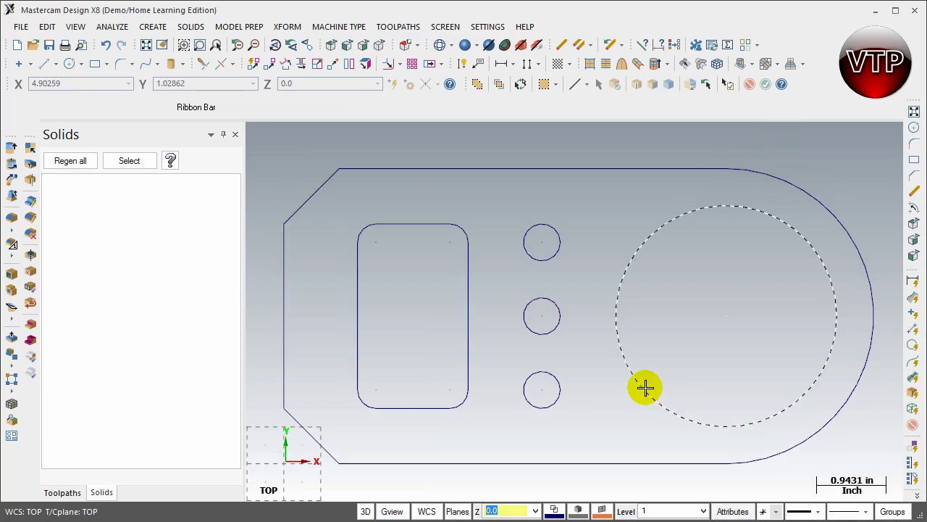